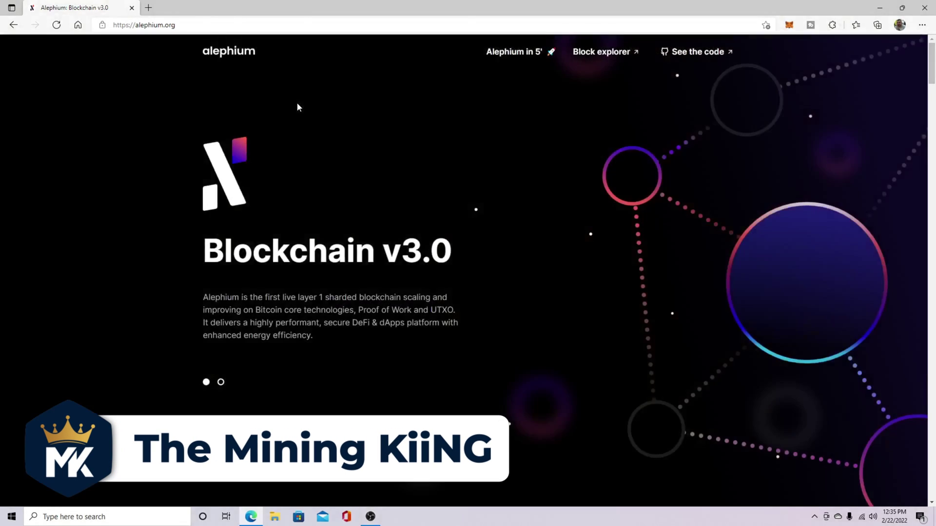
scroll(298, 108, "down", 1)
scroll(299, 107, "down", 1)
scroll(298, 106, "down", 1)
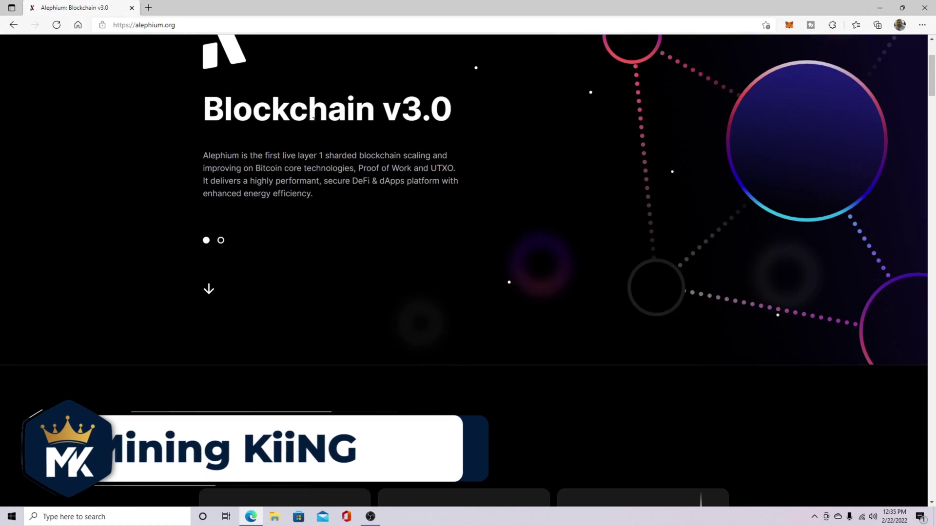
scroll(313, 108, "down", 1)
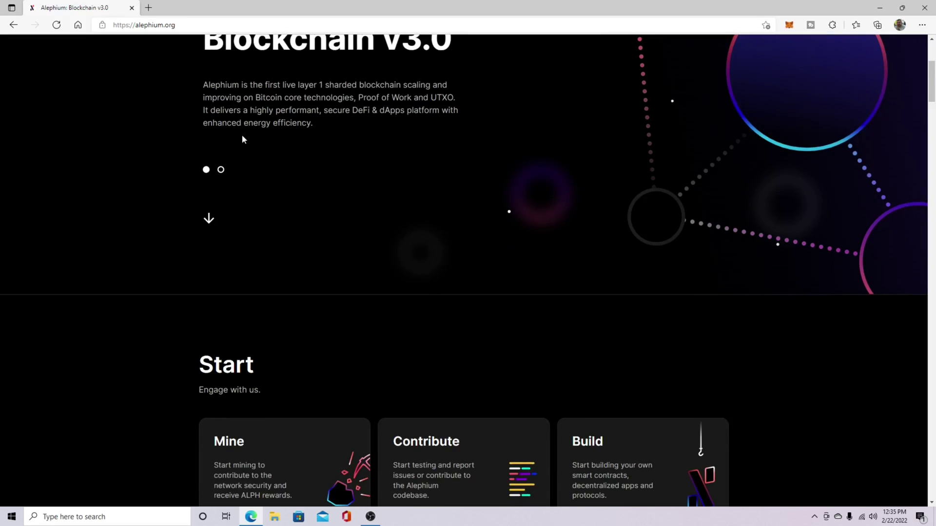
scroll(235, 131, "down", 2)
scroll(221, 109, "down", 2)
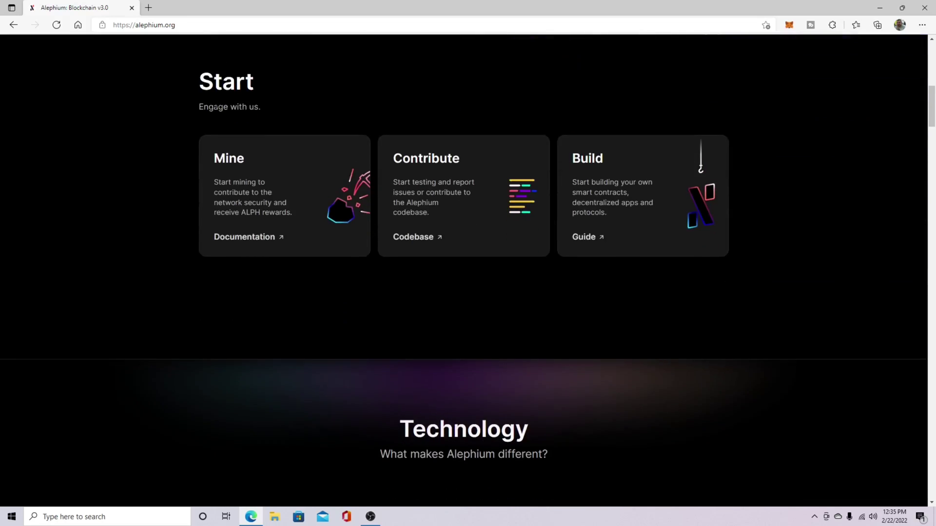
scroll(188, 95, "down", 2)
scroll(188, 94, "up", 3)
scroll(188, 95, "up", 2)
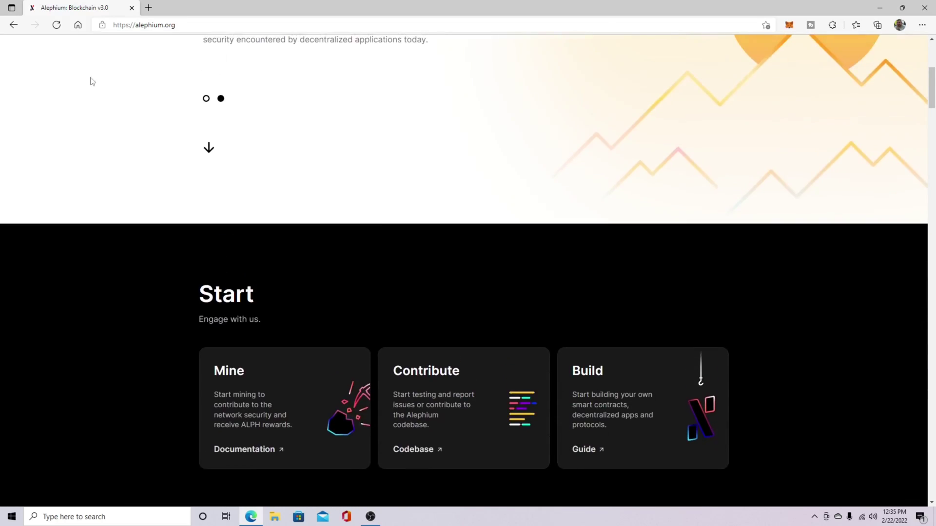
scroll(125, 80, "down", 2)
scroll(169, 110, "down", 1)
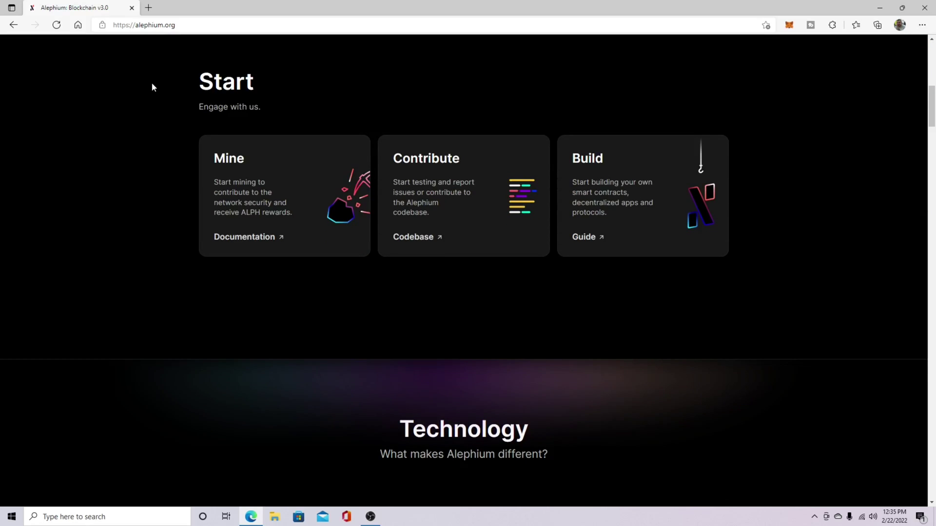
scroll(150, 86, "down", 1)
scroll(150, 85, "down", 3)
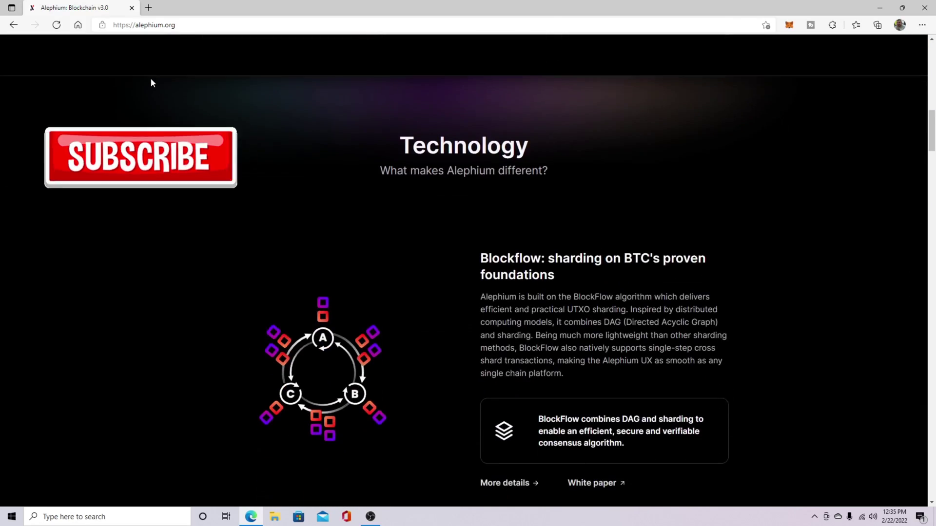
scroll(150, 84, "down", 2)
scroll(396, 188, "down", 3)
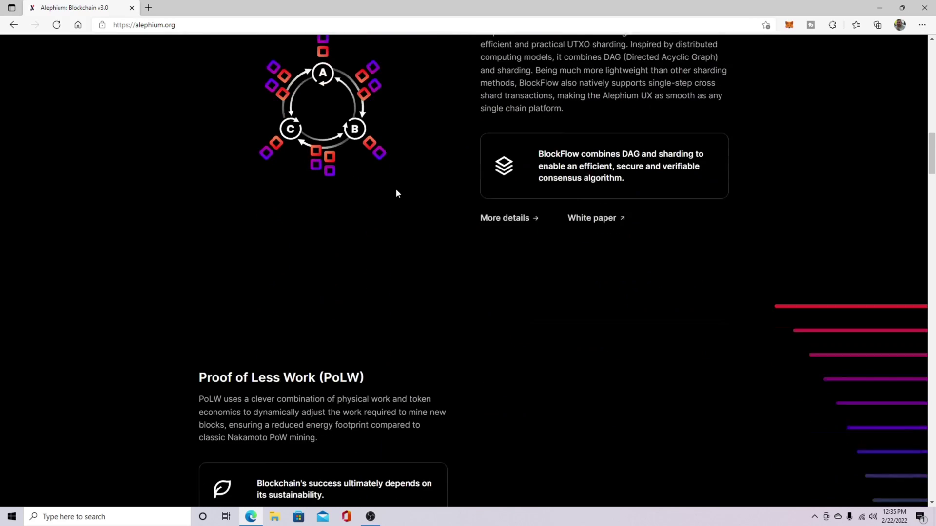
scroll(387, 189, "down", 2)
scroll(388, 205, "down", 11)
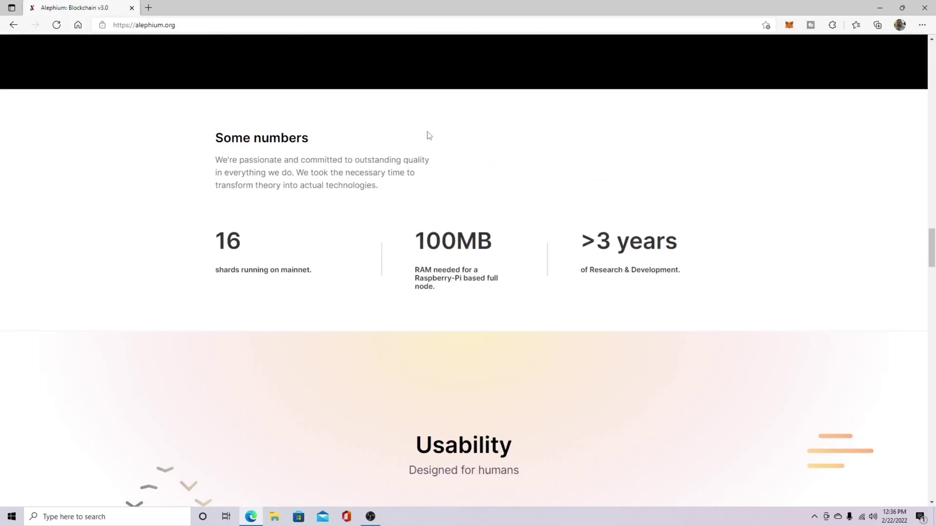
scroll(415, 132, "up", 1)
scroll(415, 133, "up", 4)
scroll(414, 132, "up", 5)
scroll(414, 132, "up", 5)
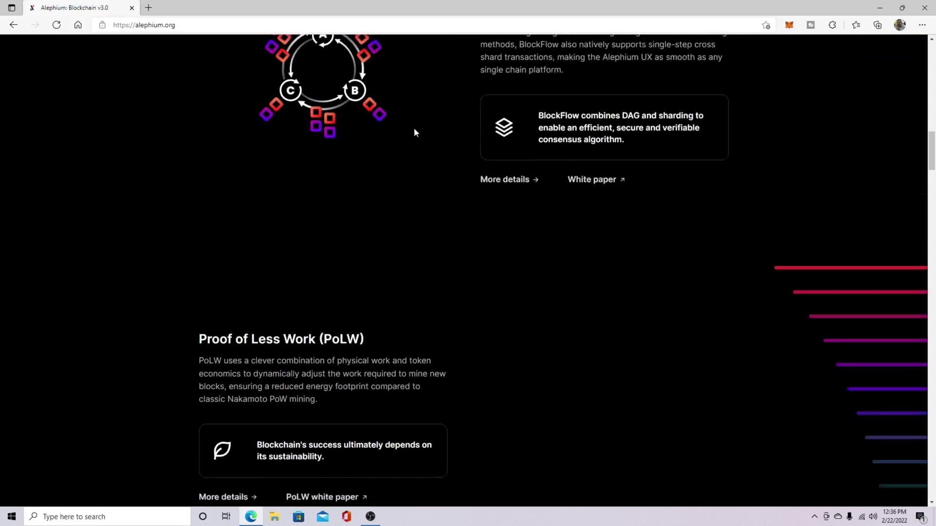
scroll(414, 132, "up", 5)
scroll(414, 132, "up", 5)
scroll(416, 130, "up", 5)
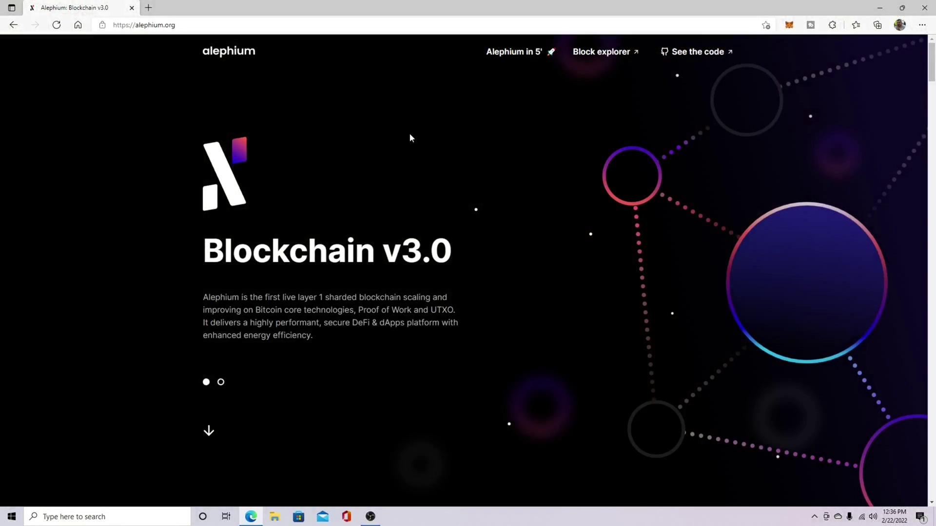
scroll(408, 135, "down", 2)
scroll(371, 138, "down", 3)
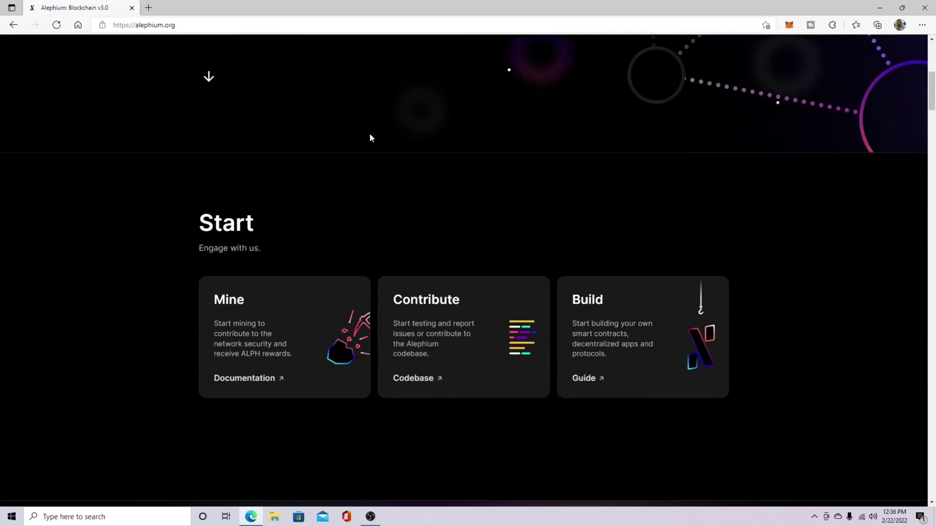
scroll(373, 135, "down", 5)
scroll(378, 134, "up", 3)
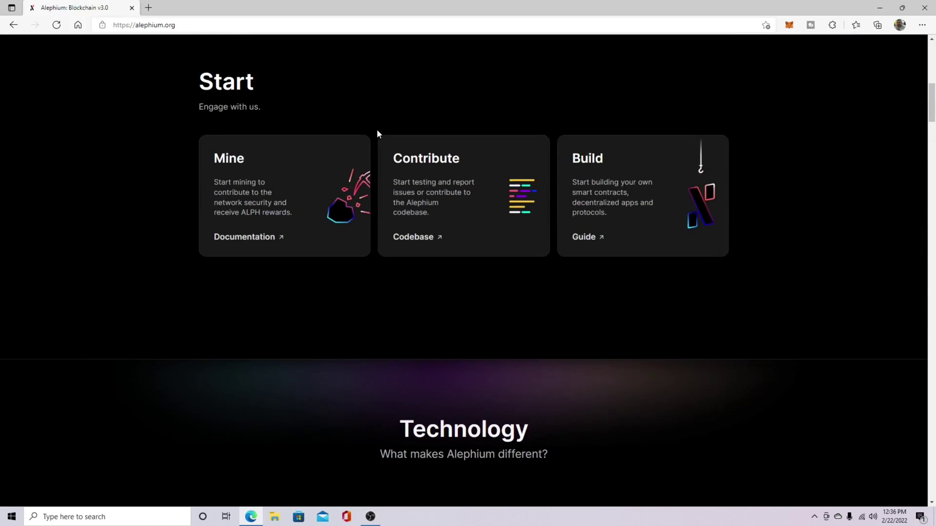
scroll(377, 134, "down", 4)
scroll(378, 134, "down", 2)
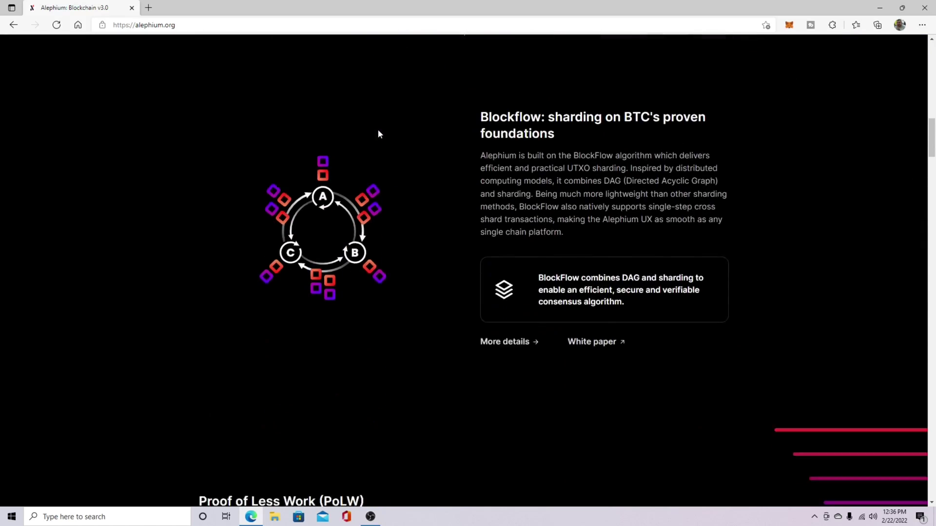
scroll(378, 134, "down", 2)
scroll(379, 134, "down", 3)
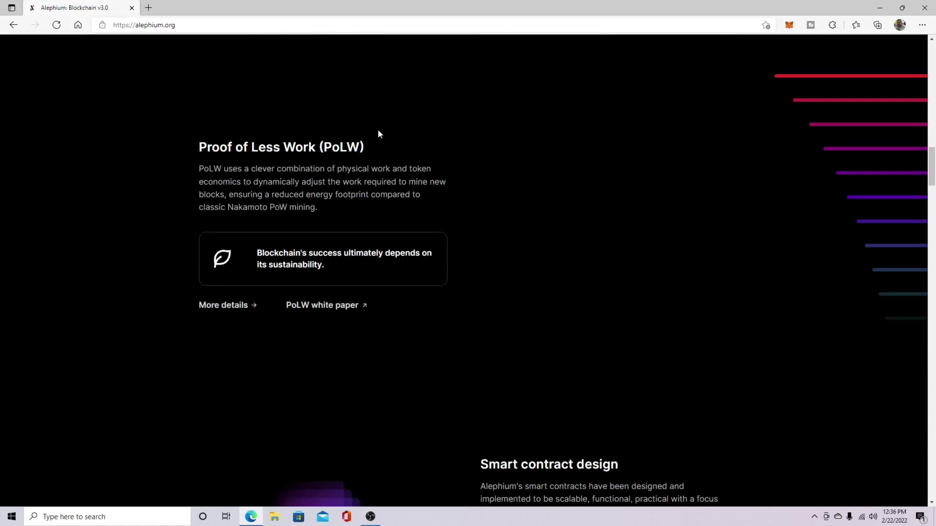
scroll(378, 134, "down", 2)
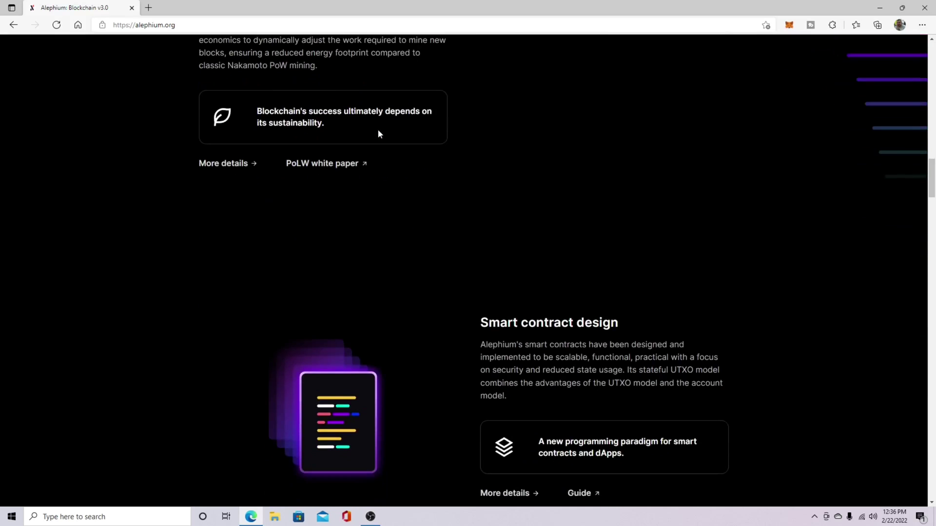
scroll(378, 135, "down", 3)
scroll(379, 136, "down", 2)
scroll(380, 137, "down", 5)
scroll(380, 138, "down", 4)
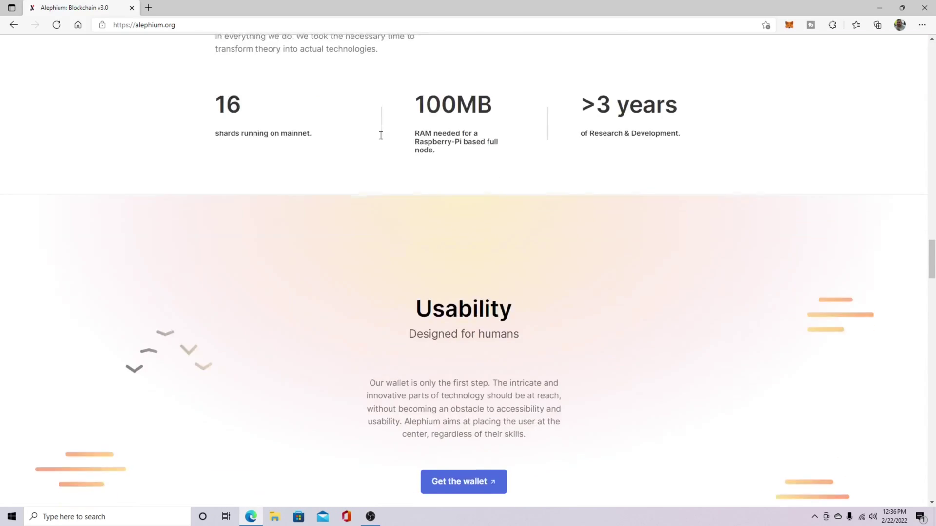
scroll(381, 137, "down", 3)
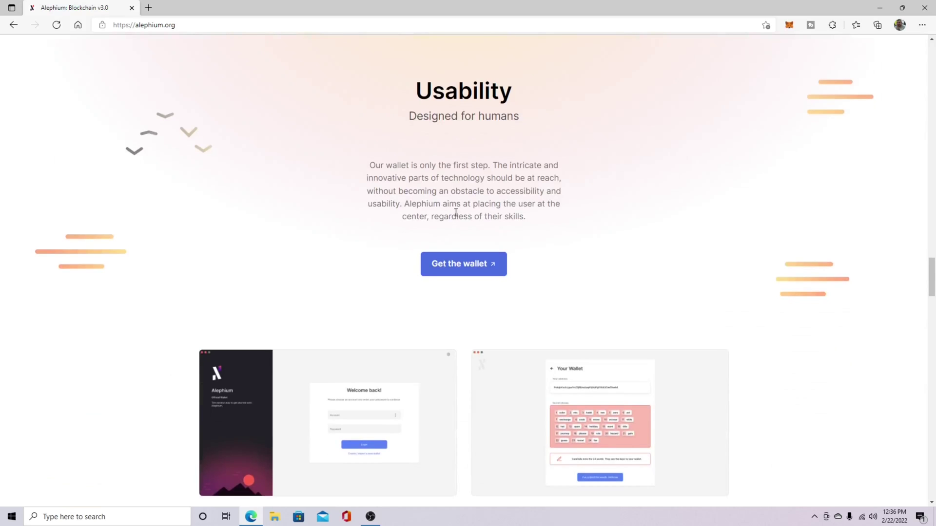
- Open the alephium-wallet v1.1.0 GitHub release and download the Windows installer from Assets
left_click(453, 265)
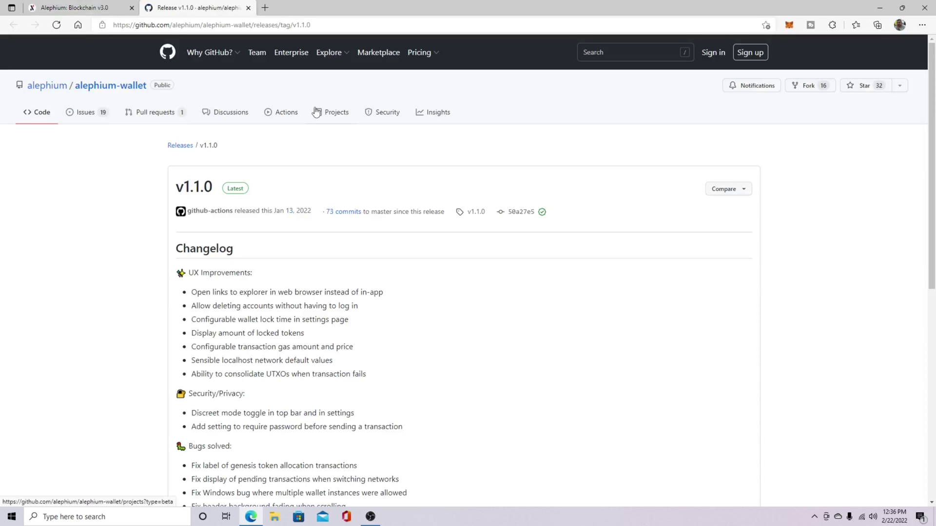
left_click(77, 6)
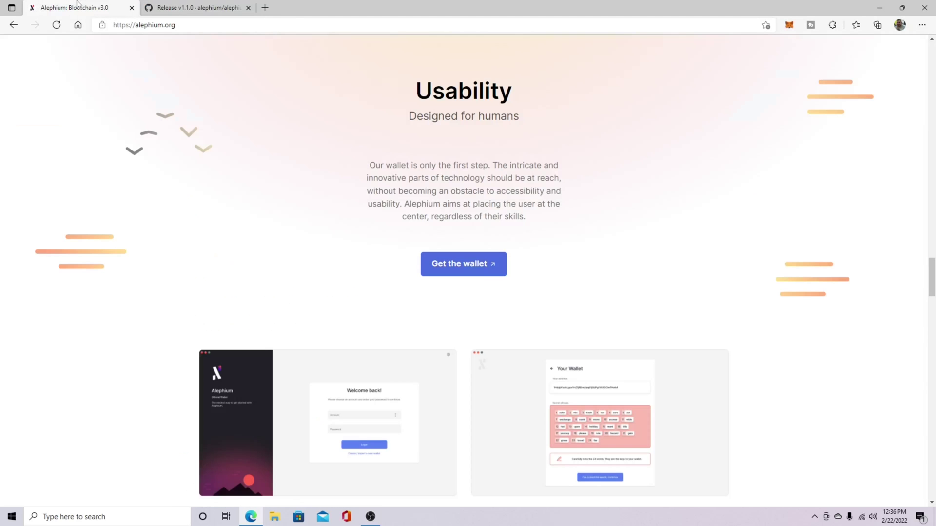
scroll(410, 230, "up", 7)
scroll(415, 228, "up", 5)
scroll(432, 307, "down", 10)
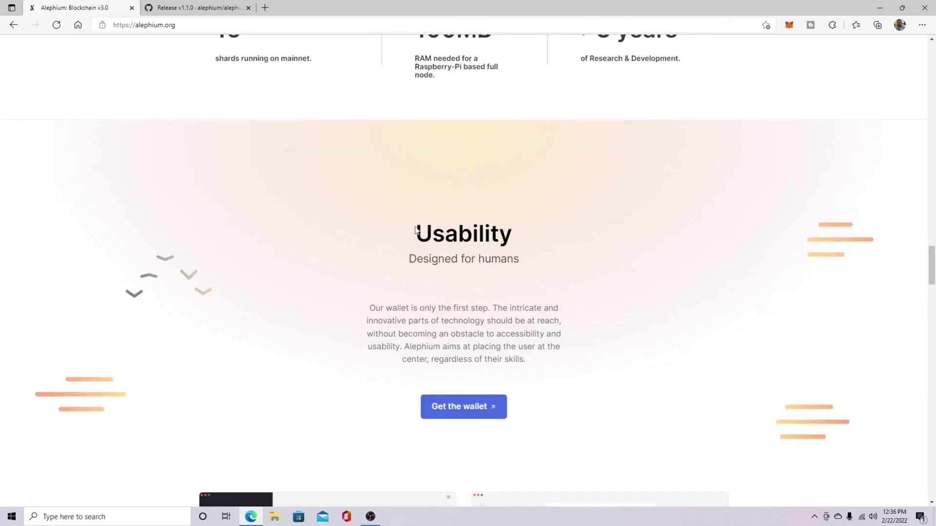
left_click(194, 7)
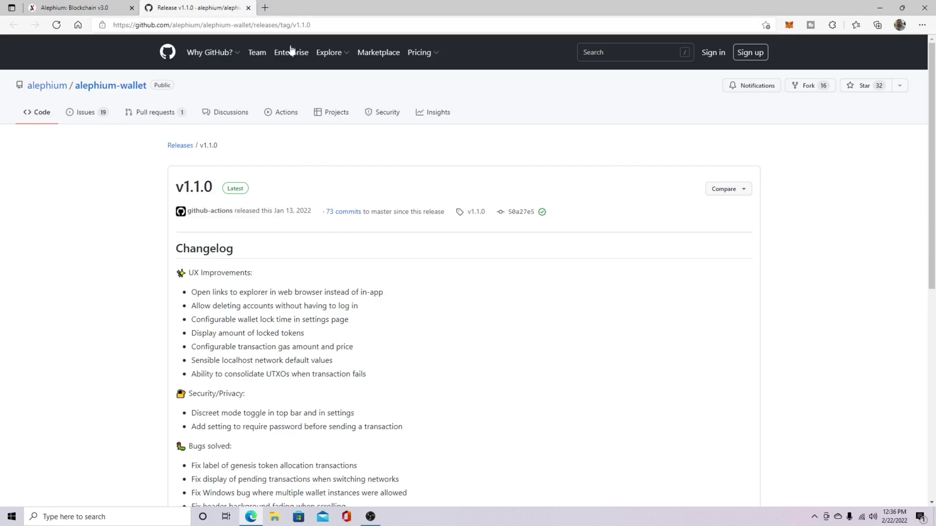
scroll(134, 269, "down", 2)
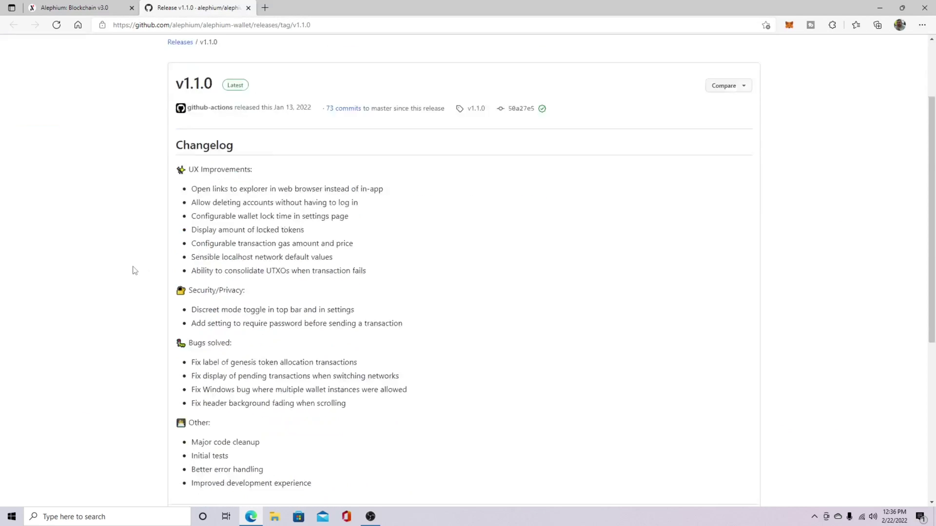
scroll(133, 269, "down", 3)
scroll(134, 270, "down", 1)
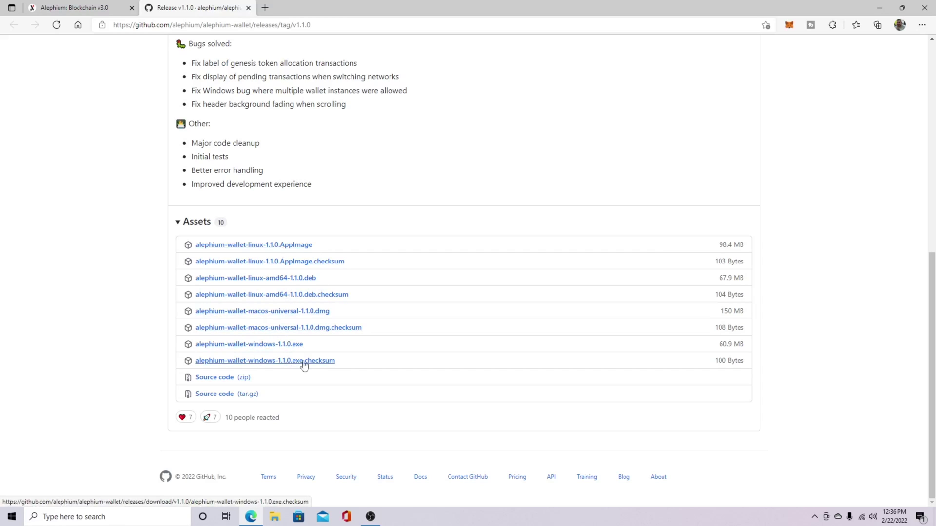
left_click(273, 348)
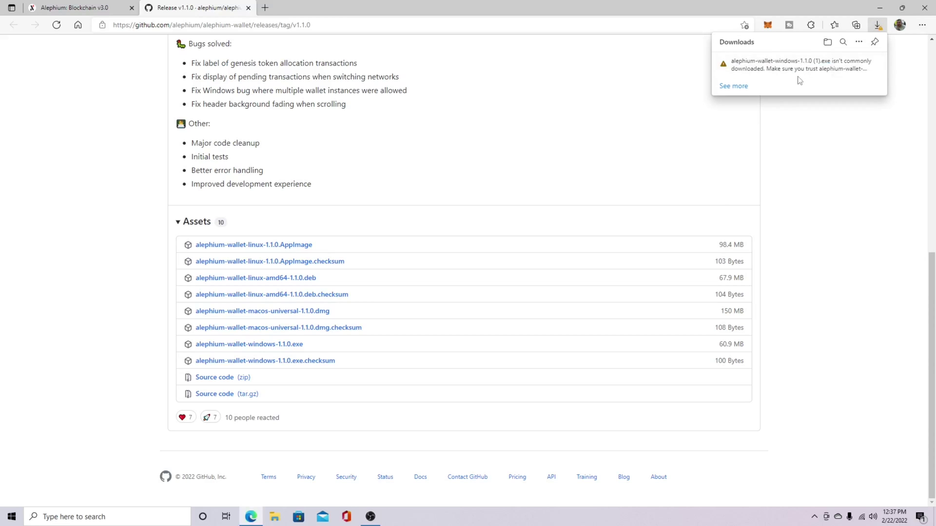
- Keep alephium-wallet-windows-1.1.0.exe despite the safety warning, then minimize Edge
left_click(797, 82)
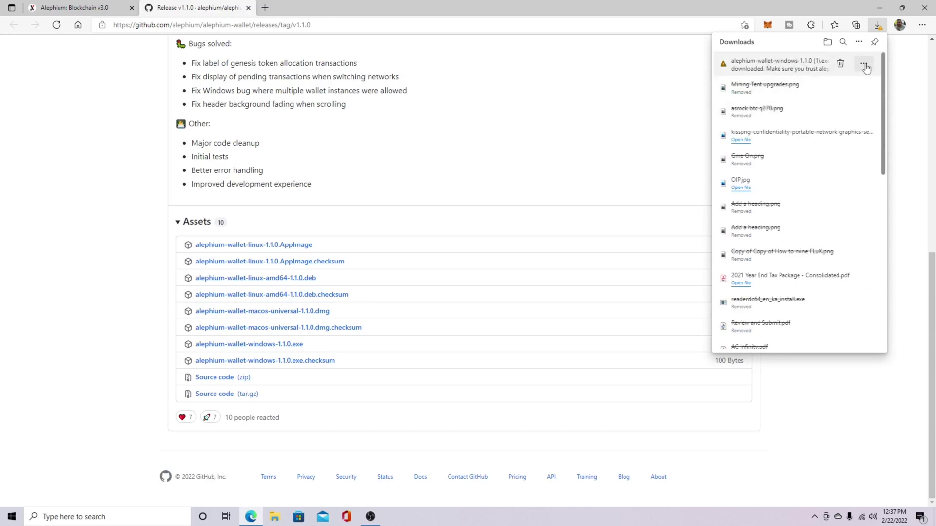
left_click(863, 64)
left_click(850, 96)
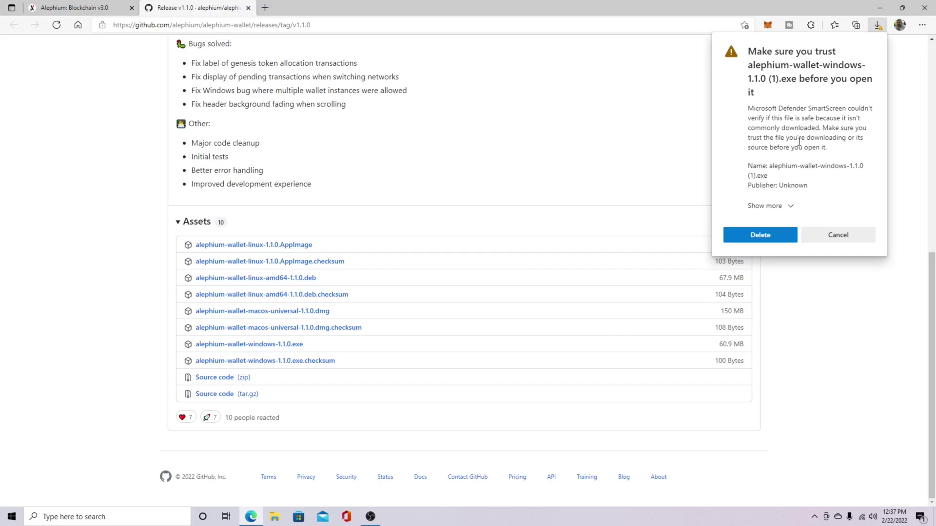
left_click(789, 207)
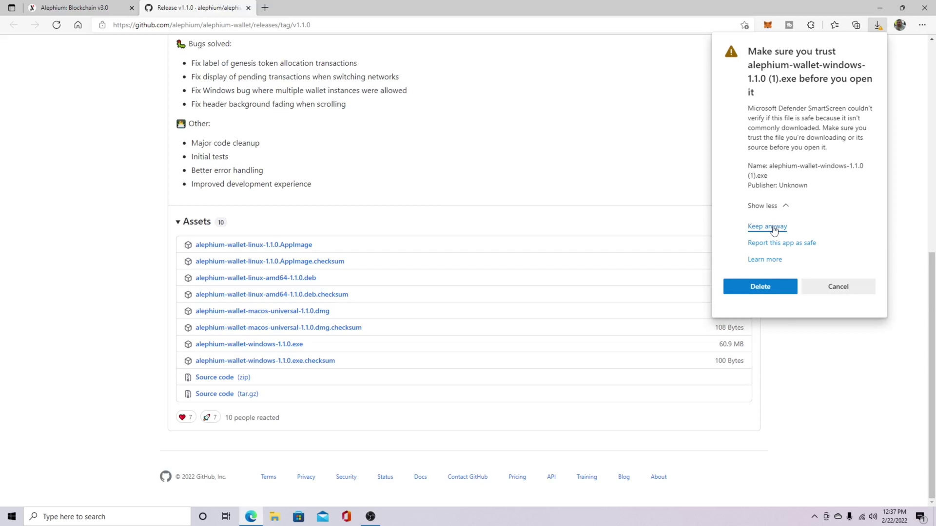
left_click(774, 228)
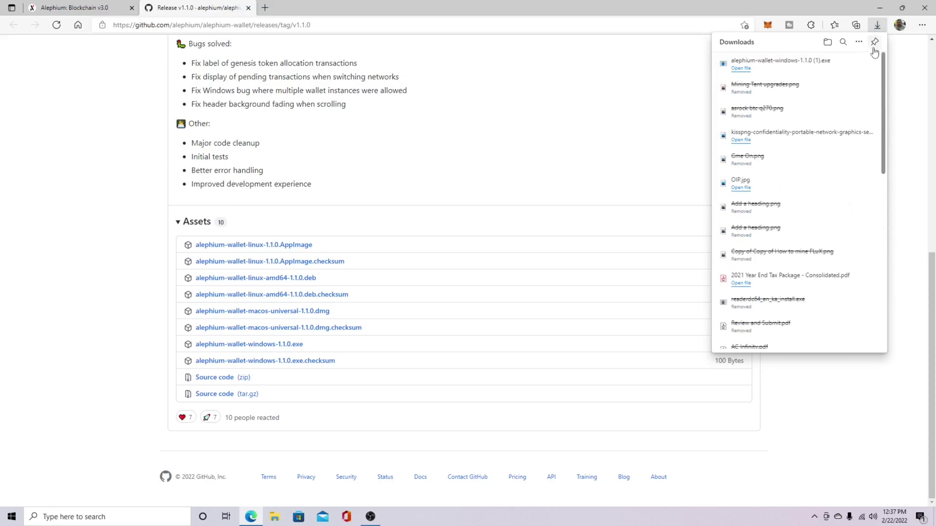
left_click(879, 7)
- Run alephium-wallet-windows-1.1.0 (1) from Downloads, allowing it past the unrecognized-app warning
left_click(282, 517)
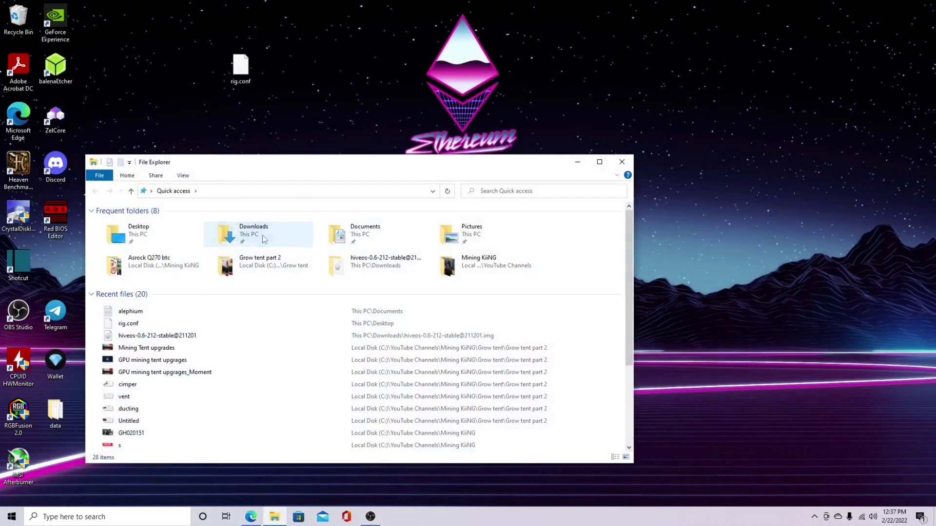
double_click(263, 235)
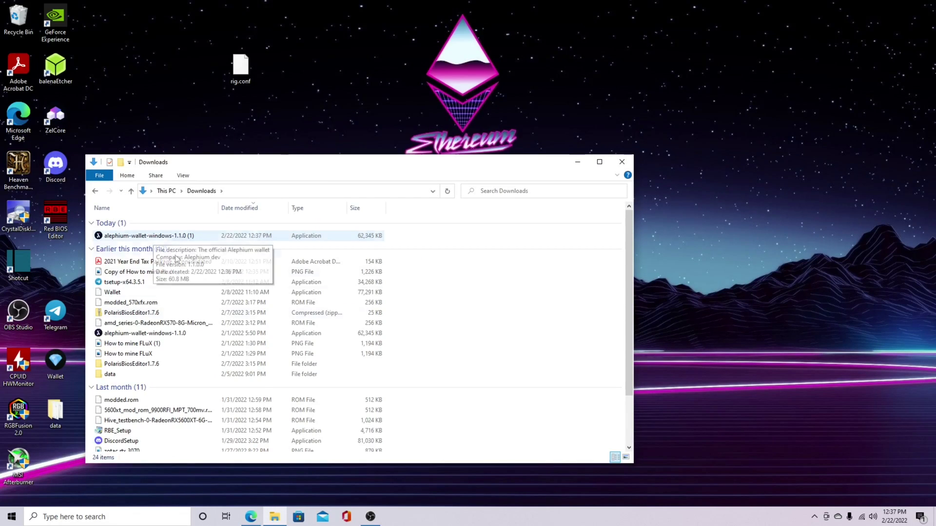
mouse_move(146, 333)
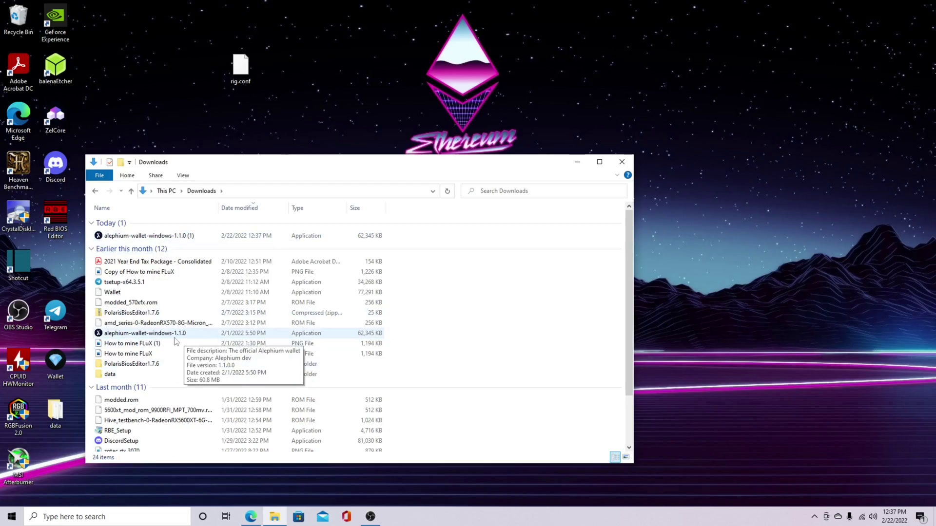
double_click(165, 237)
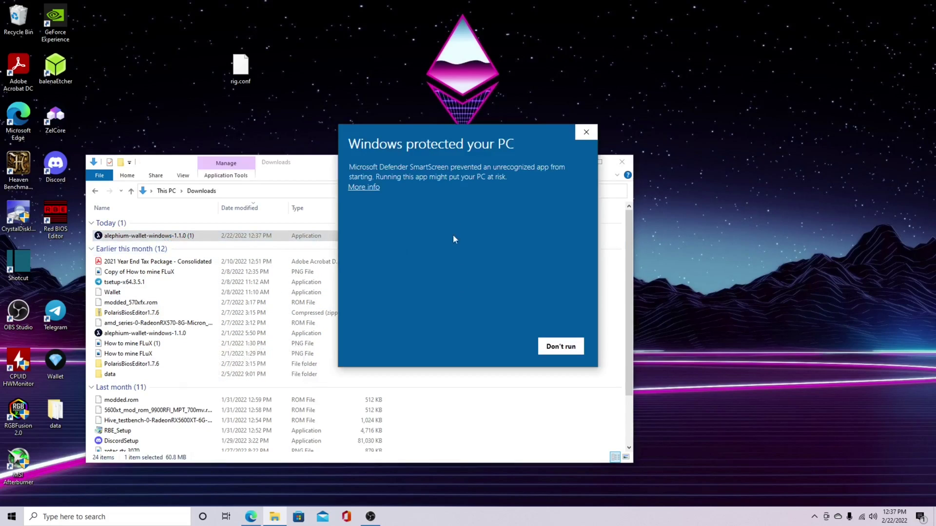
left_click(369, 187)
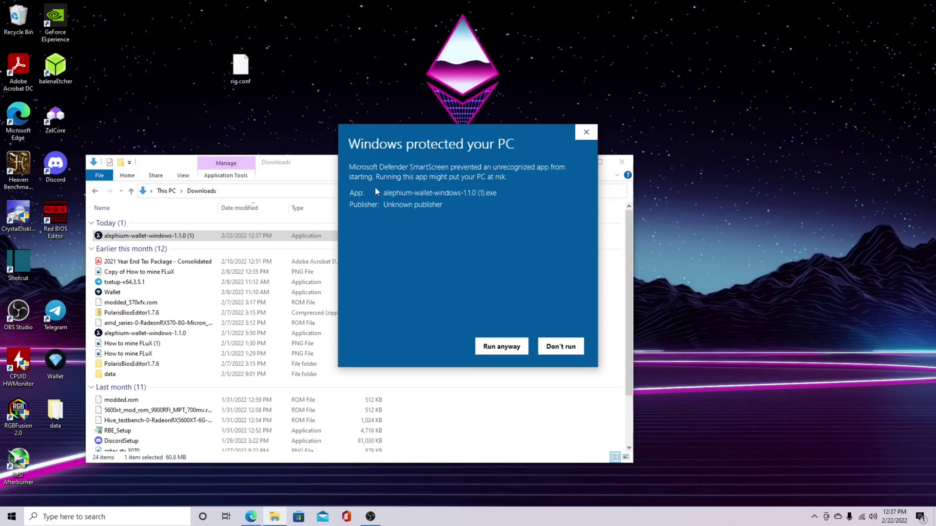
left_click(502, 348)
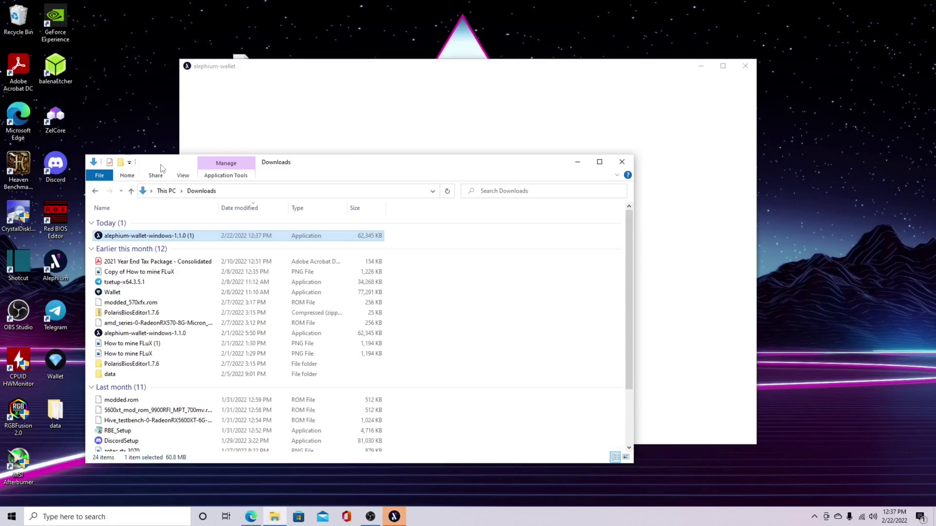
- Close File Explorer and choose New wallet under 'Create / import a new wallet'
left_click(621, 162)
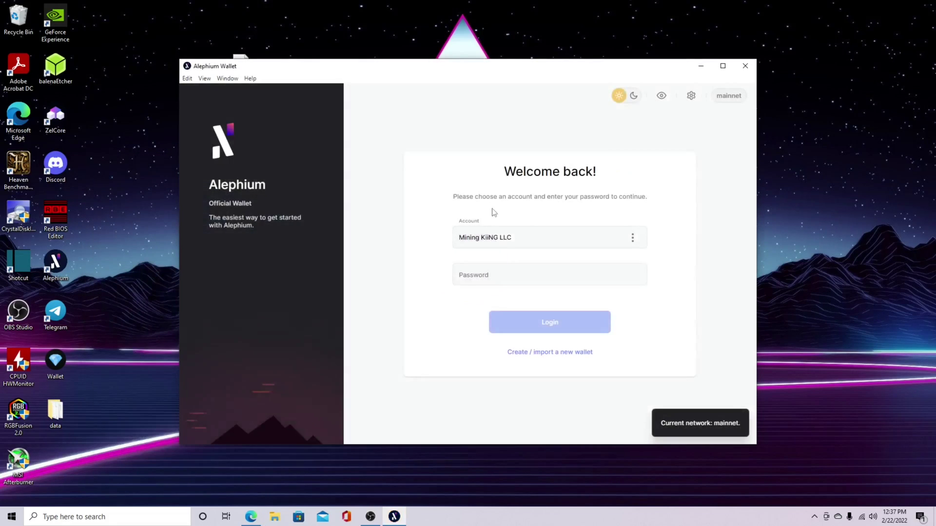
left_click(495, 280)
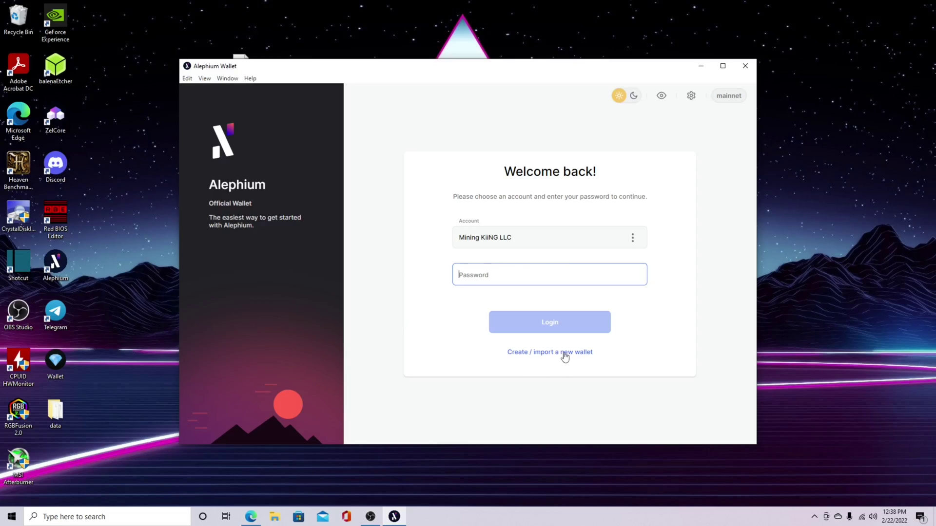
left_click(515, 354)
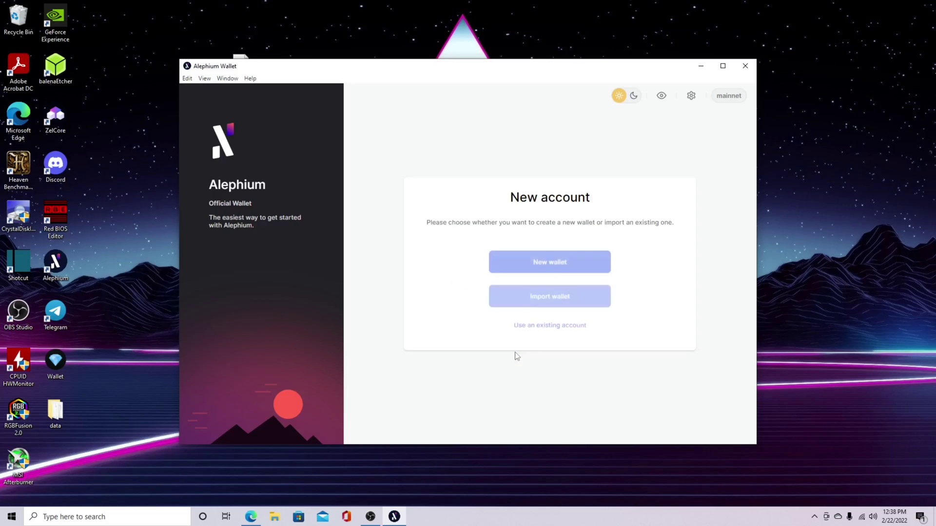
left_click(543, 263)
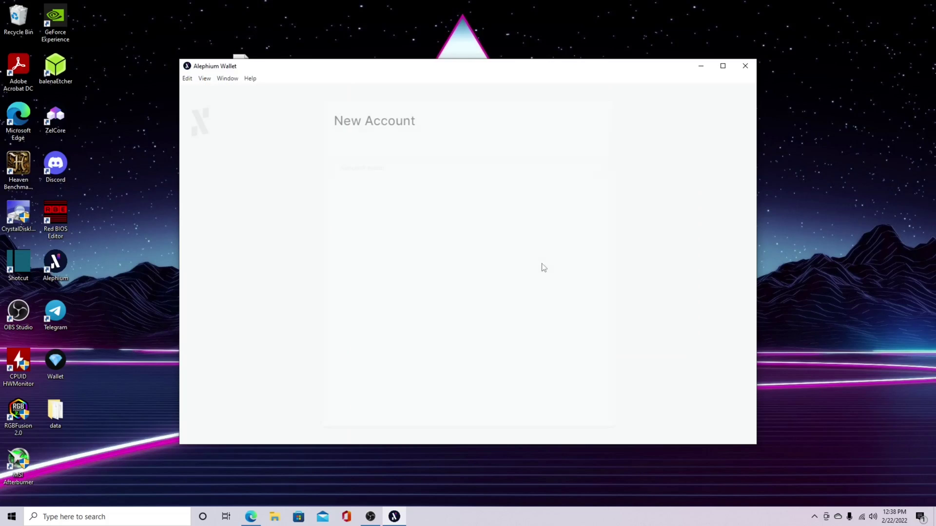
- Create account 'lala' with its password entered twice, and submit it
left_click(387, 165)
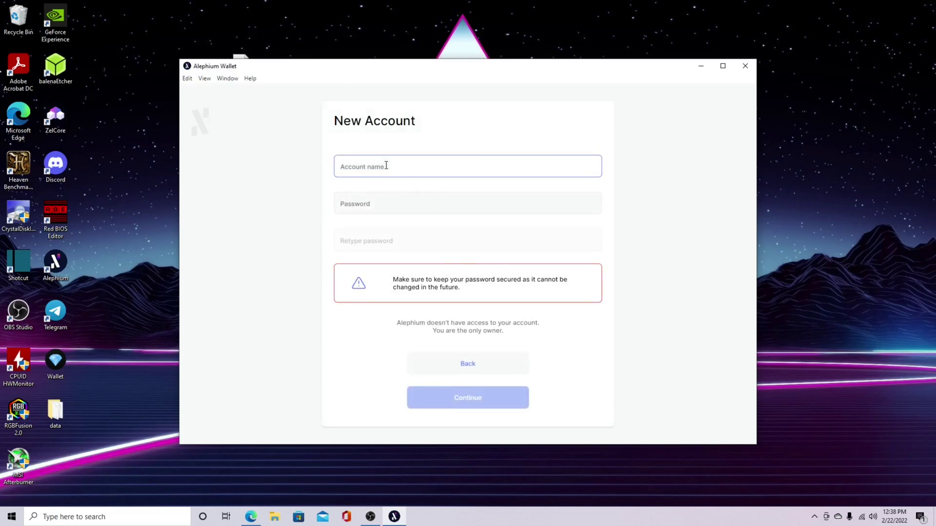
key("Tab")
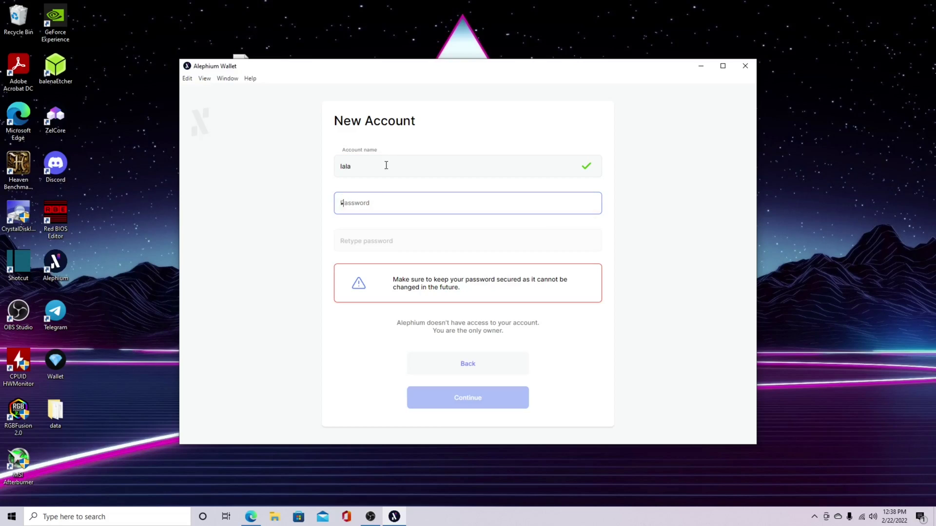
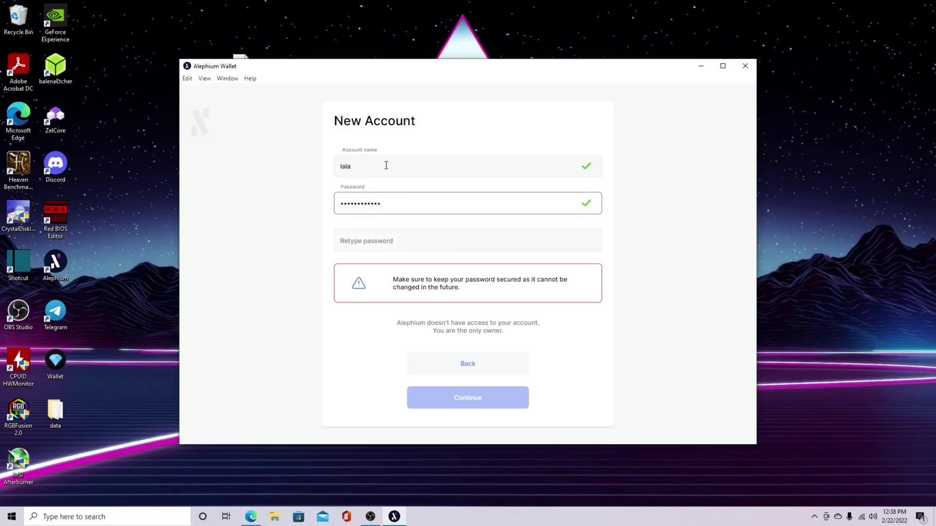
key("Tab")
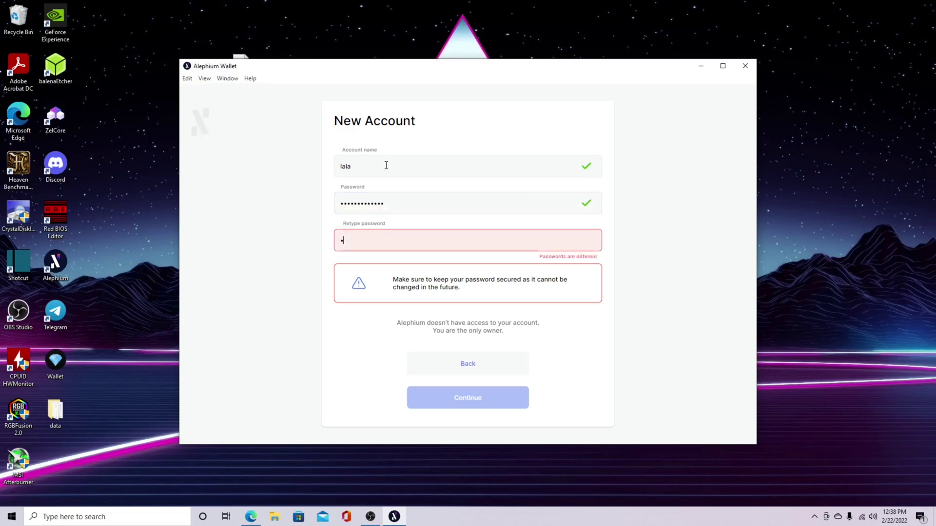
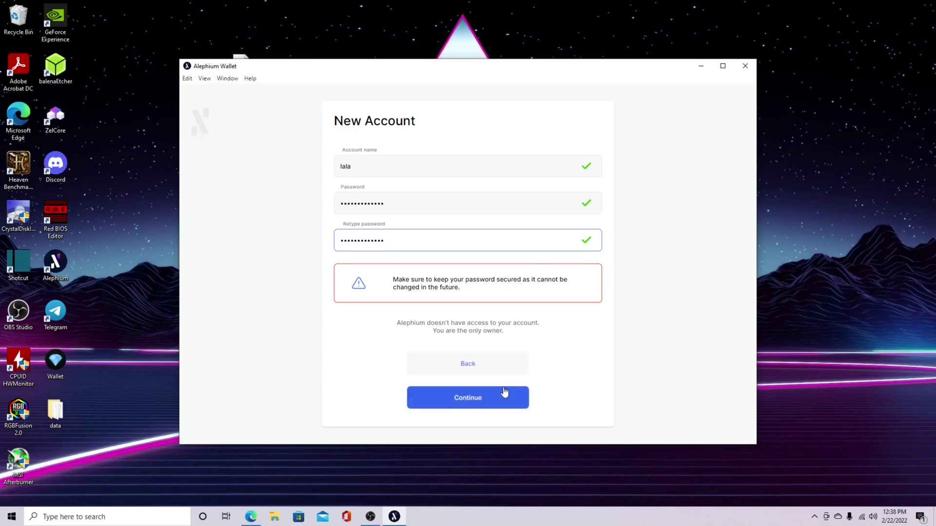
left_click(493, 401)
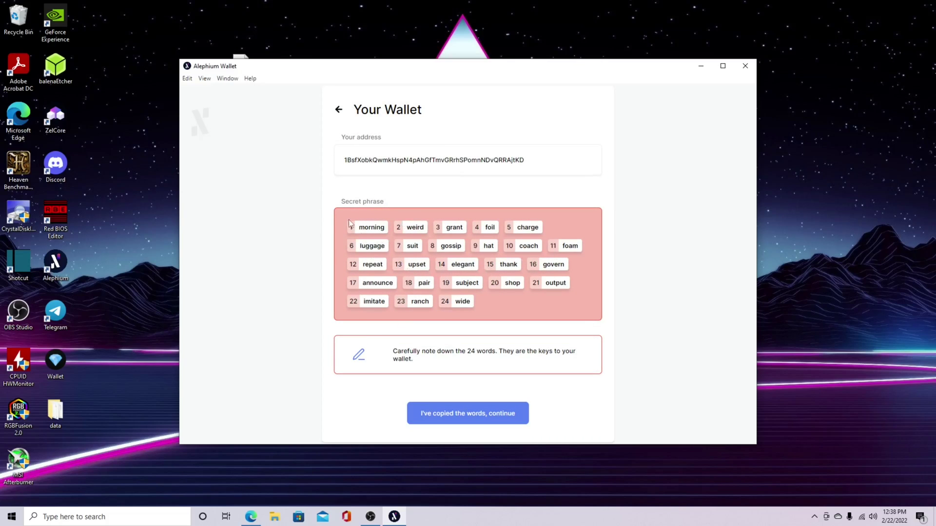
- Select the 24 secret phrase words and confirm they've been copied
mouse_move(350, 225)
left_mouse_down()
mouse_move(417, 227)
mouse_move(525, 271)
mouse_move(512, 287)
mouse_move(366, 229)
mouse_move(307, 223)
left_mouse_up()
left_click(459, 423)
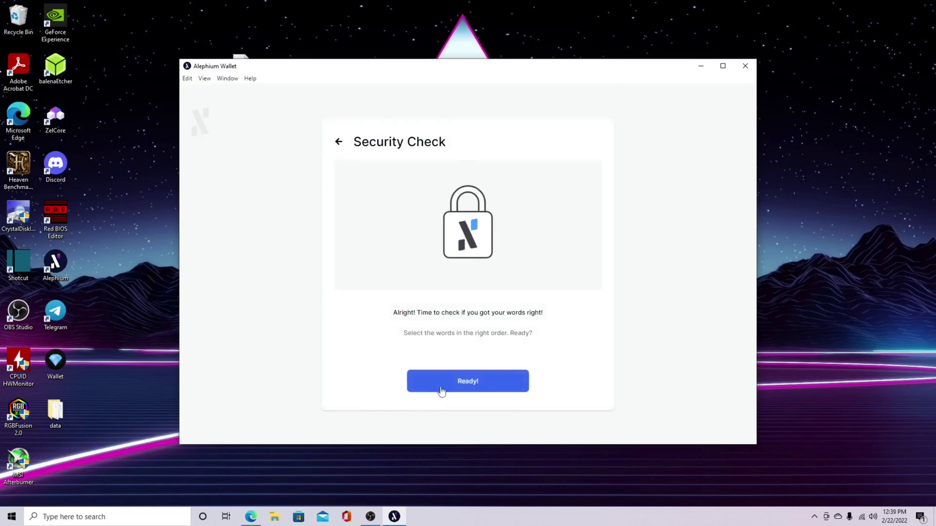
- Return to the secret phrase page and select all of its words
left_click(444, 389)
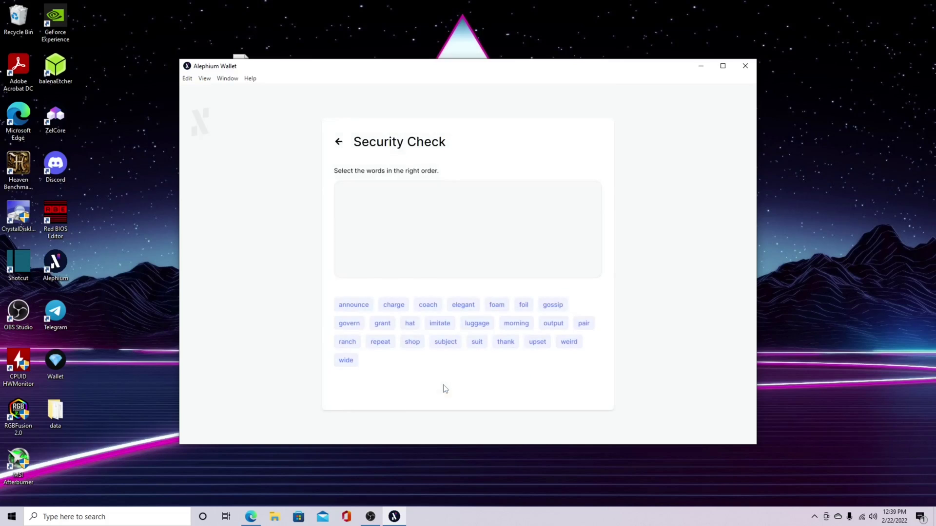
left_click(338, 142)
key("ctrl+a")
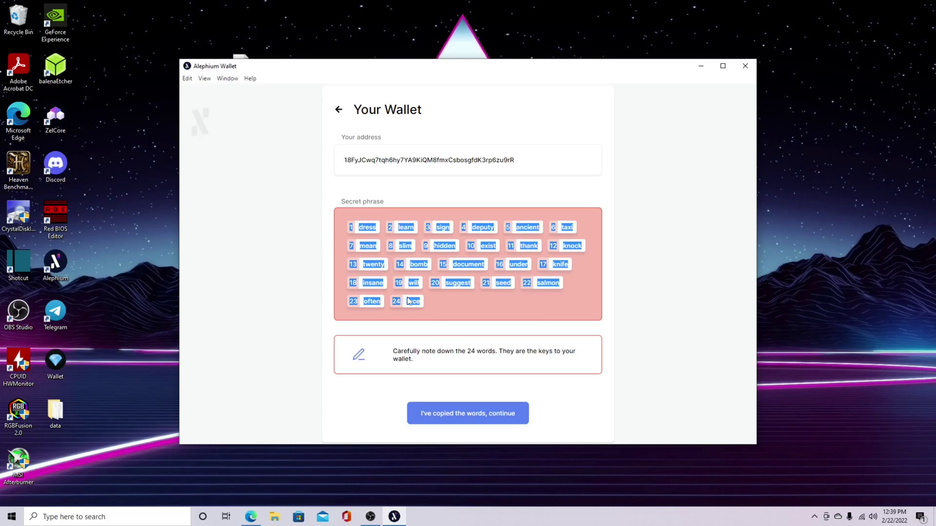
- Paste the phrase into a new Notepad note, then return to the wallet
left_click(156, 516)
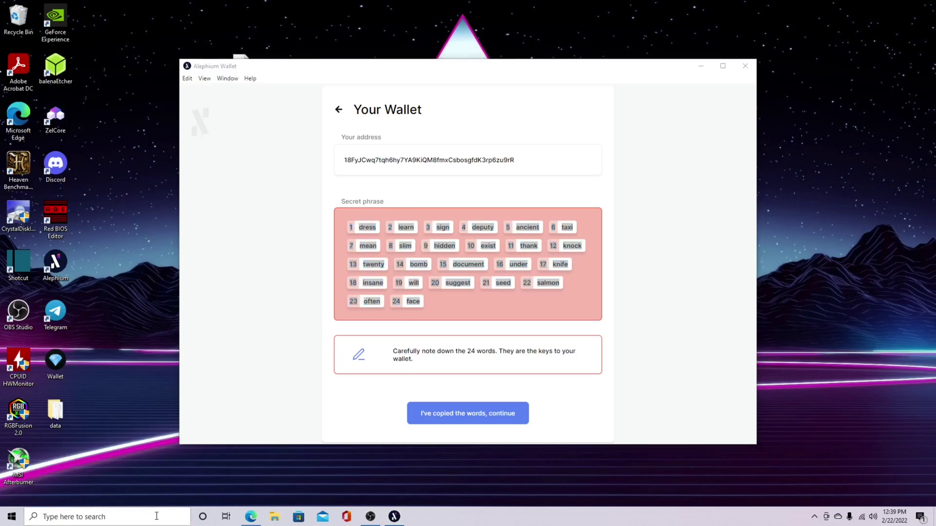
type("note")
key("Return")
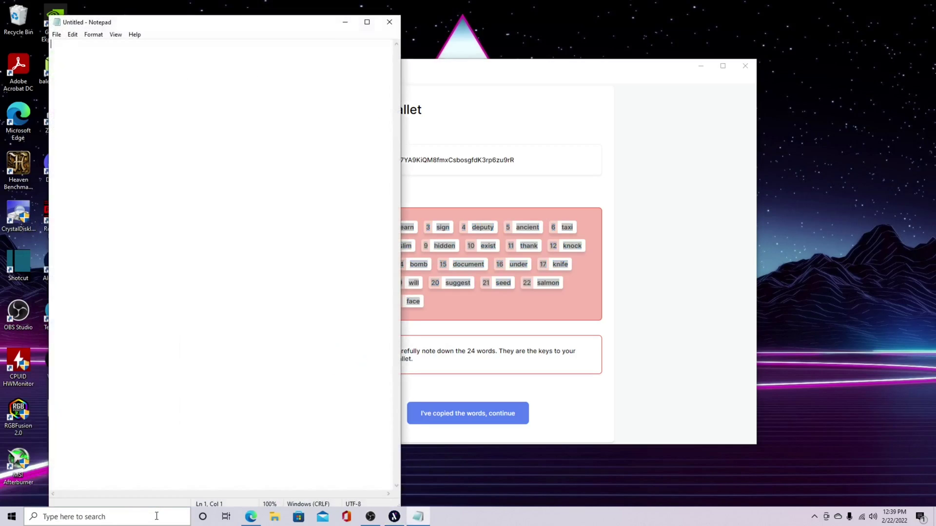
key("ctrl+v")
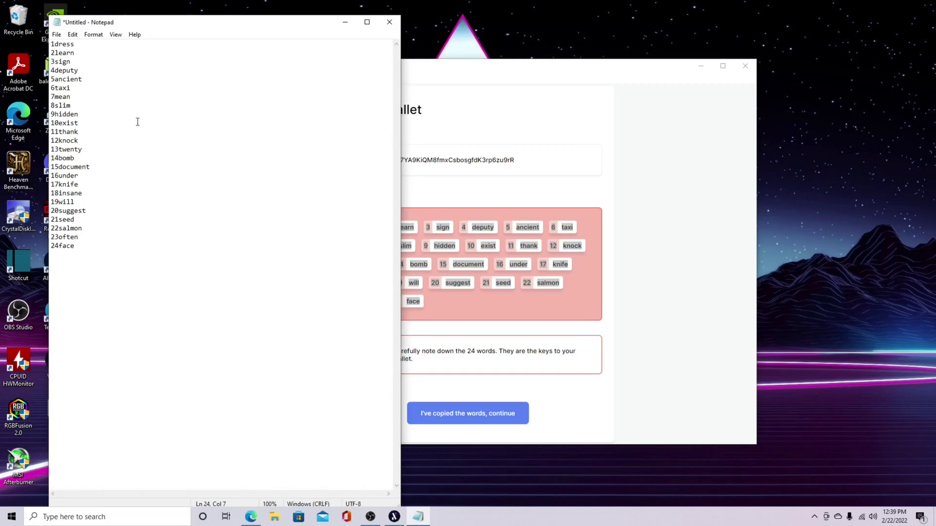
left_click(208, 106)
left_click(495, 74)
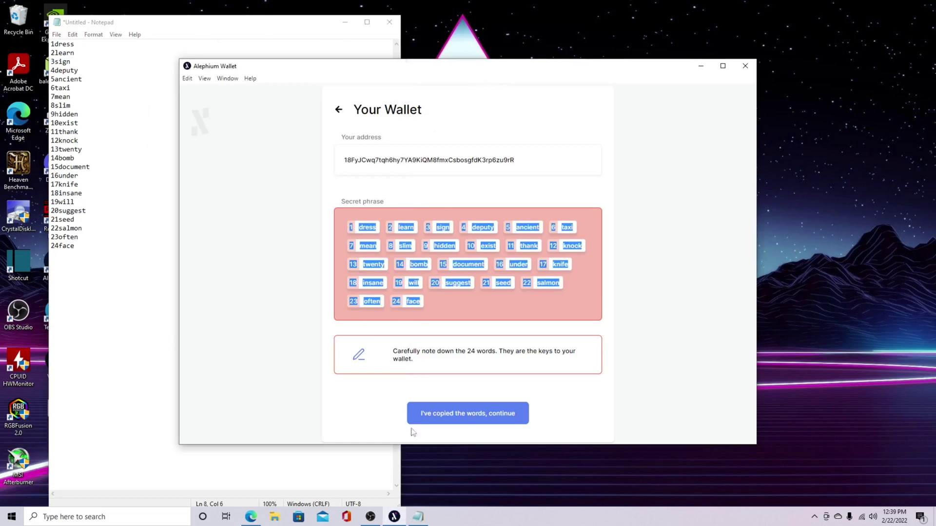
left_click(471, 417)
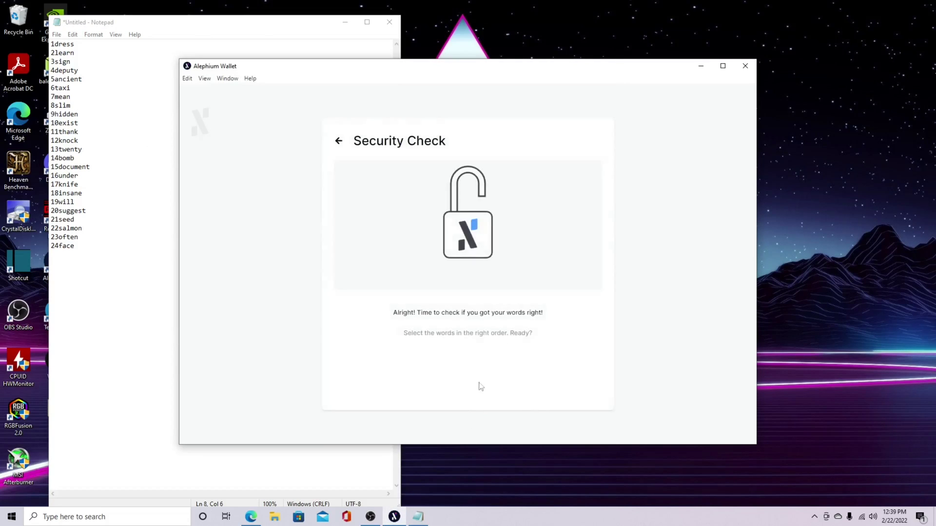
left_click(462, 382)
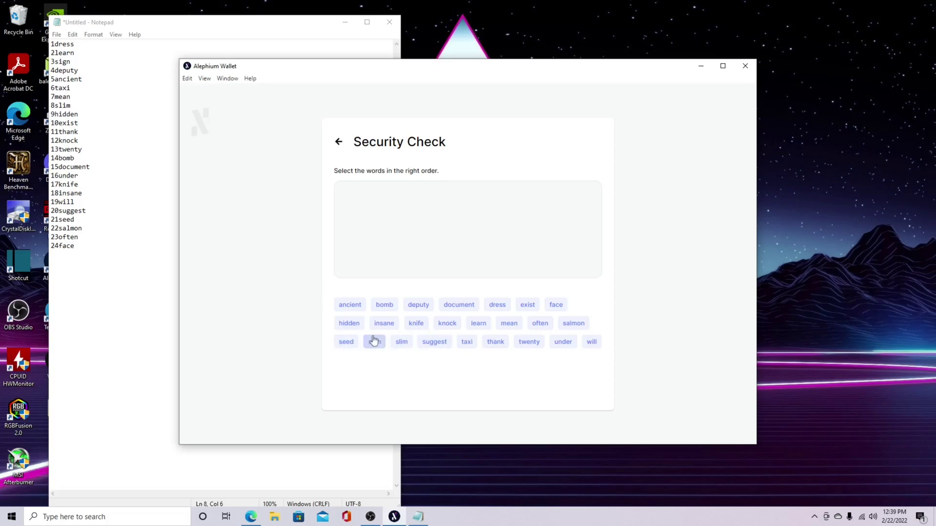
left_click(497, 304)
left_click(444, 324)
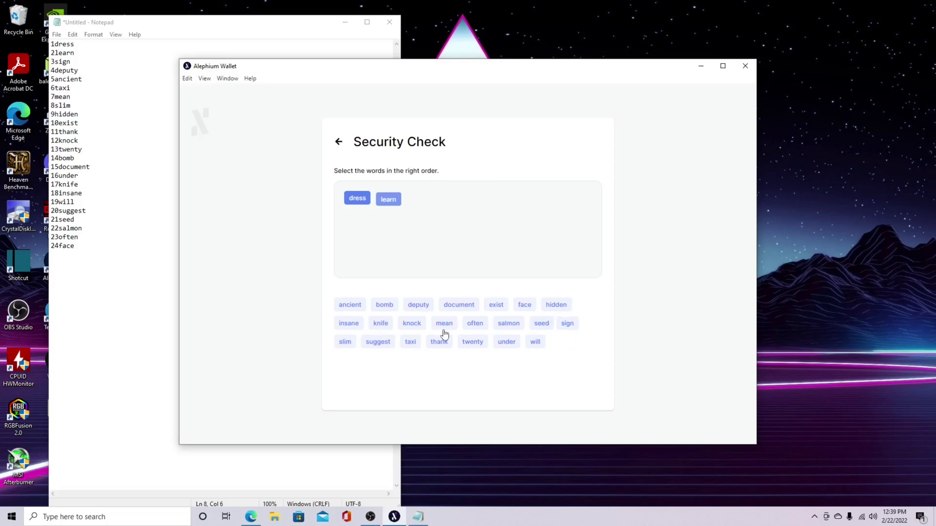
left_click(569, 323)
left_click(418, 305)
left_click(350, 305)
left_click(530, 323)
left_click(347, 323)
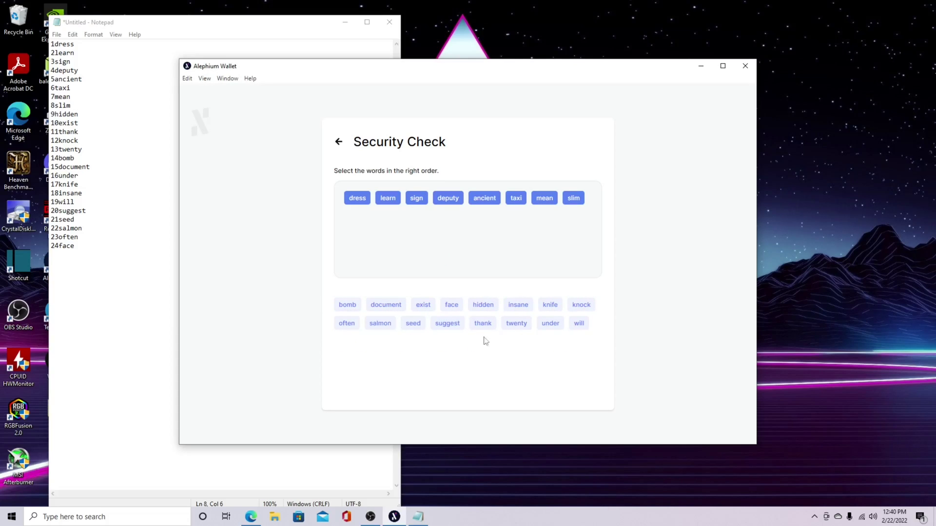
- Place the remaining recovery words to reach 'Everything is ready!', then open the lala dashboard
left_click(482, 305)
left_click(422, 305)
left_click(451, 323)
left_click(517, 304)
left_click(387, 324)
double_click(352, 305)
left_click(408, 305)
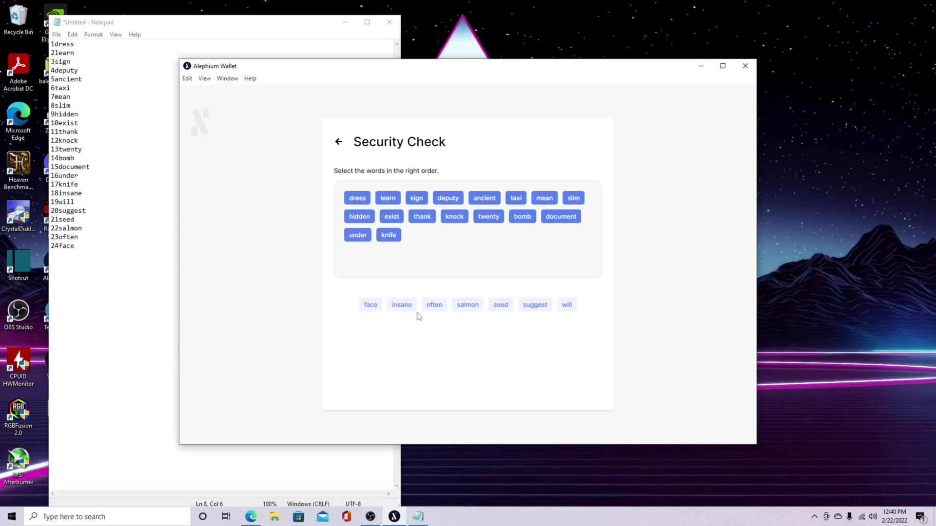
left_click(555, 305)
left_click(534, 305)
left_click(469, 305)
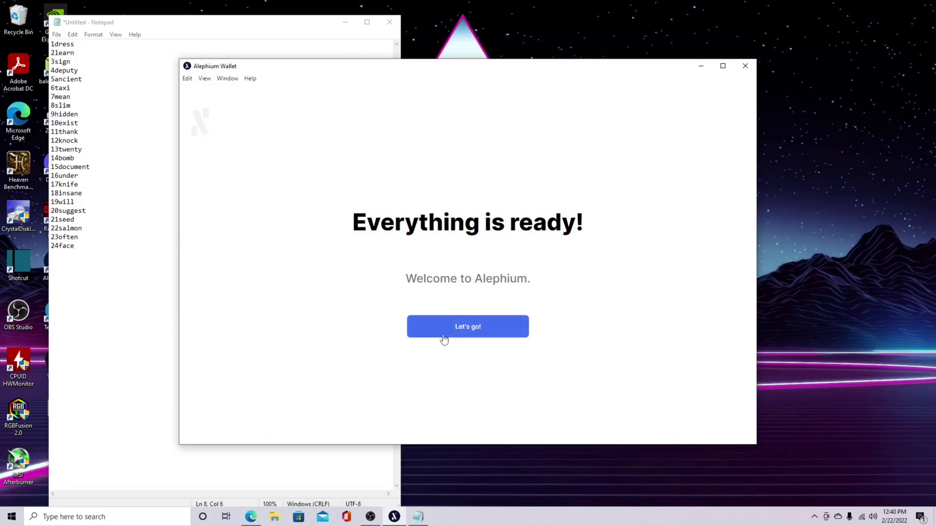
left_click(461, 327)
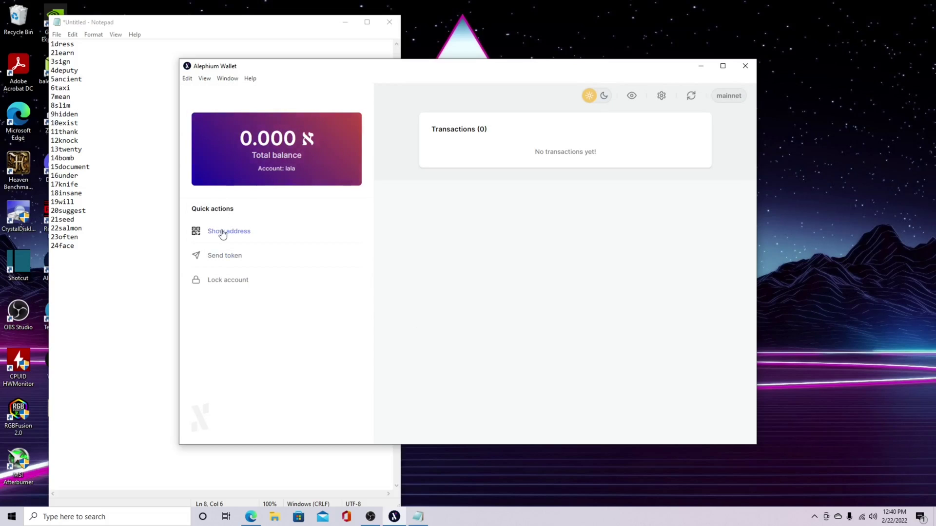
mouse_move(251, 517)
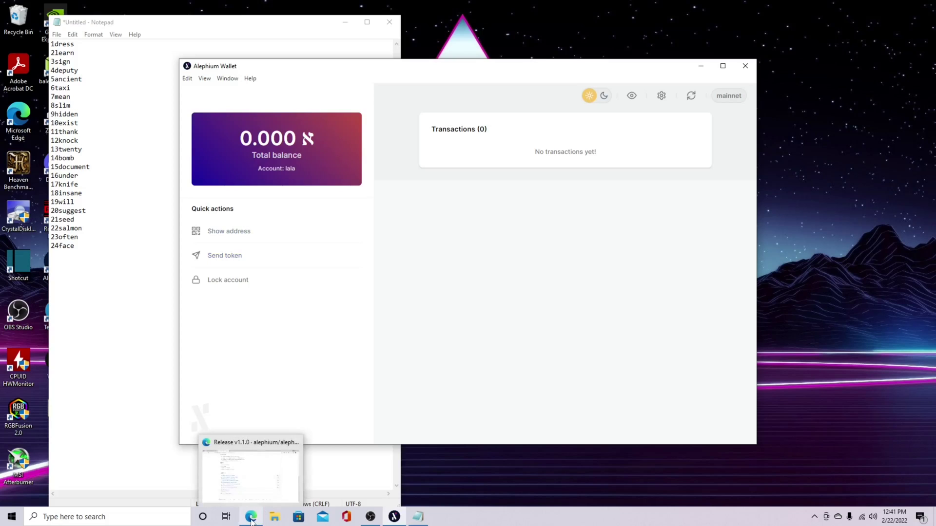
left_click(251, 518)
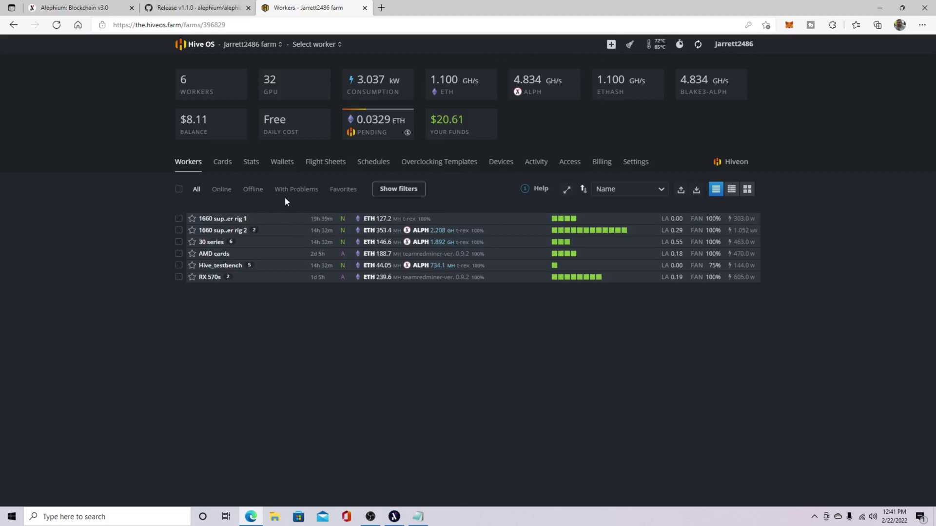
- In Flight Sheets, choose ALPH as the coin and leave the wallet unselected
left_click(325, 163)
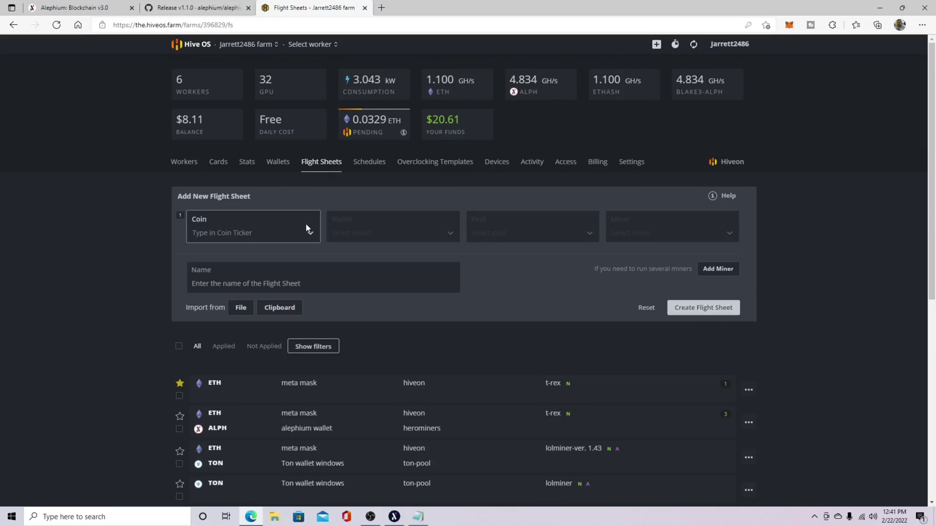
left_click(307, 234)
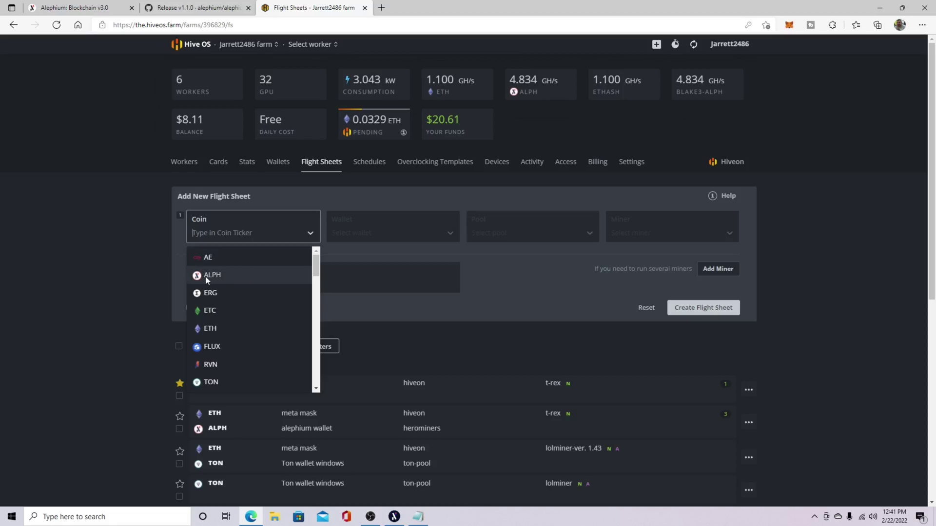
left_click(226, 229)
type("a")
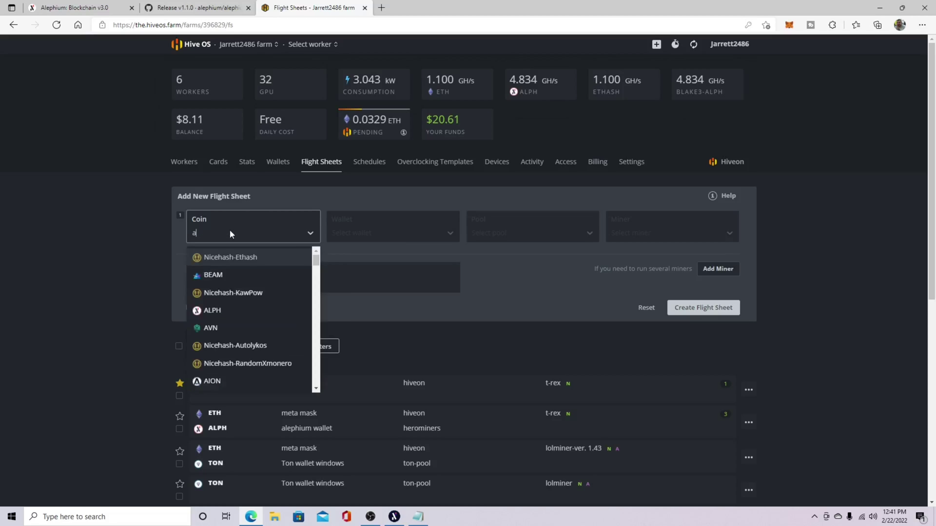
type("l")
key("BackSpace")
key("BackSpace")
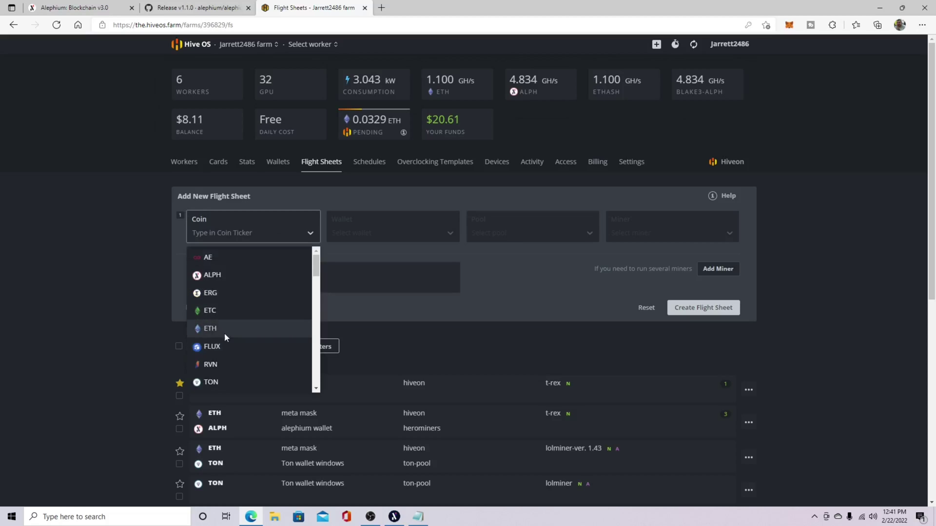
left_click(211, 275)
left_click(433, 235)
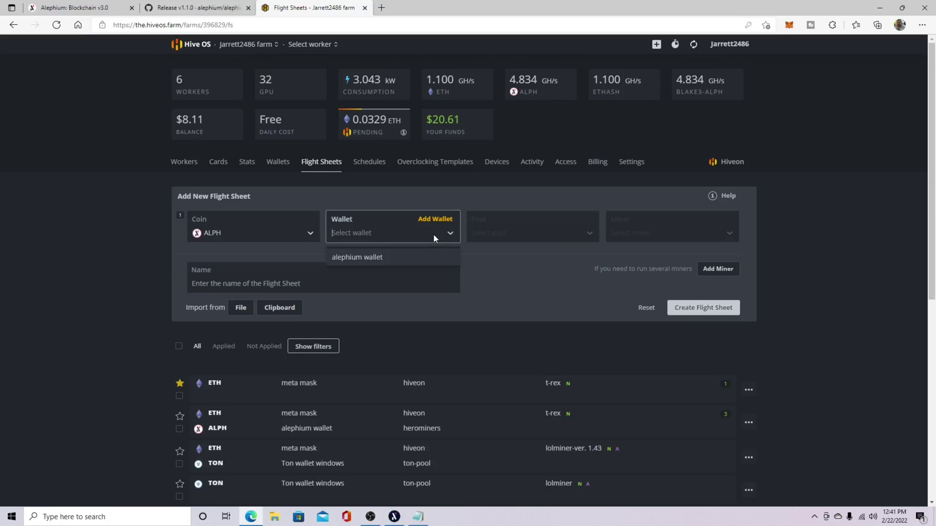
left_click(355, 204)
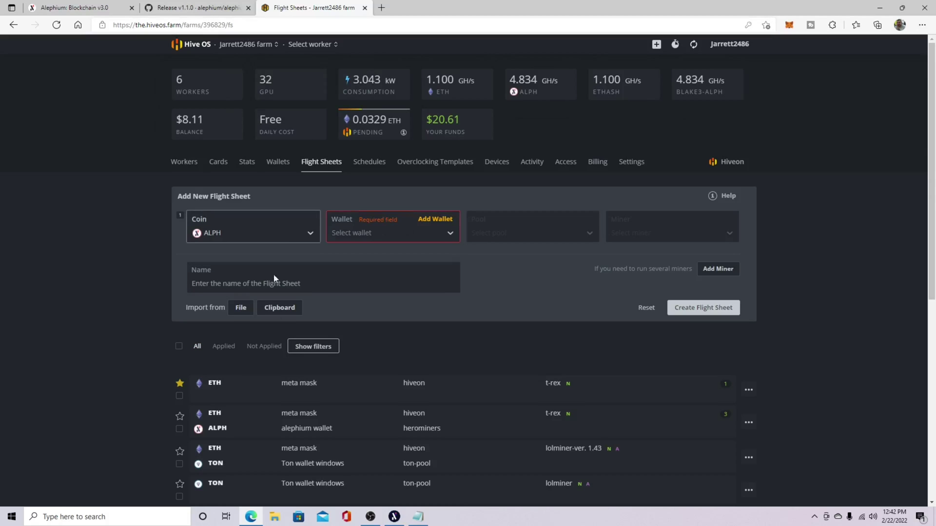
- Copy the lala account's receiving address from Alephium Wallet to the clipboard
left_click(394, 517)
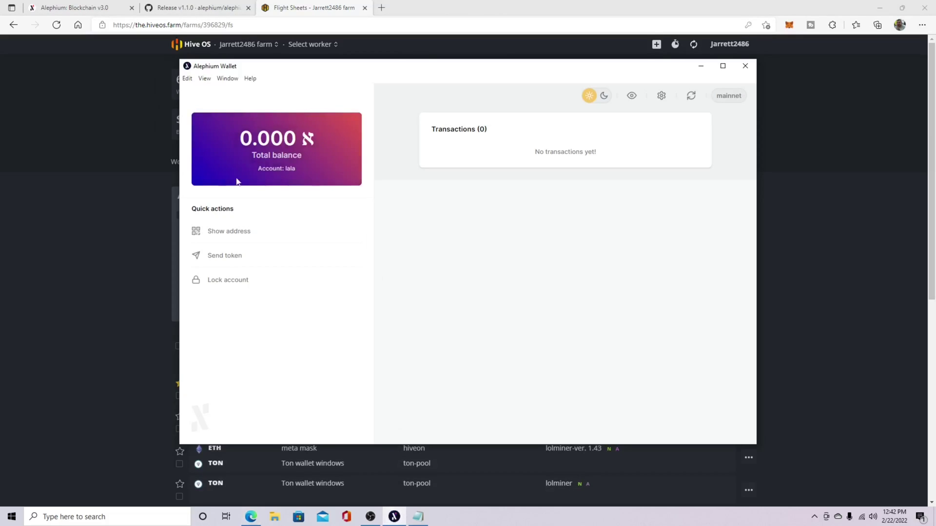
left_click(238, 234)
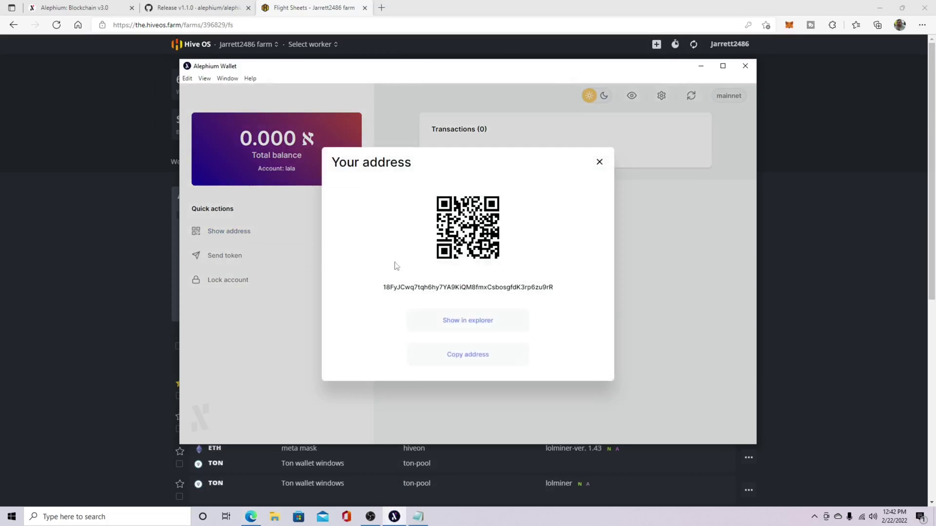
left_click(424, 361)
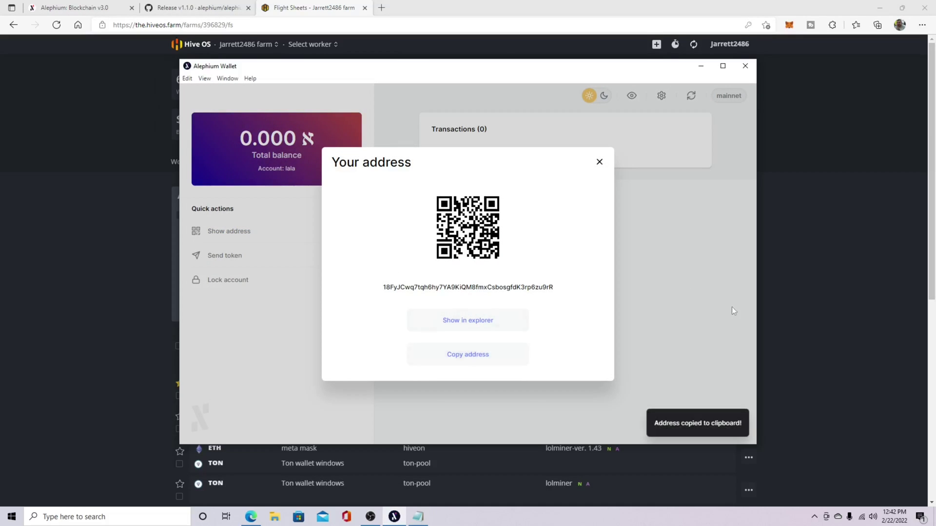
- Add an ALPH wallet named 'alephium wallet' with the pasted Alephium address to the flight sheet
left_click(122, 118)
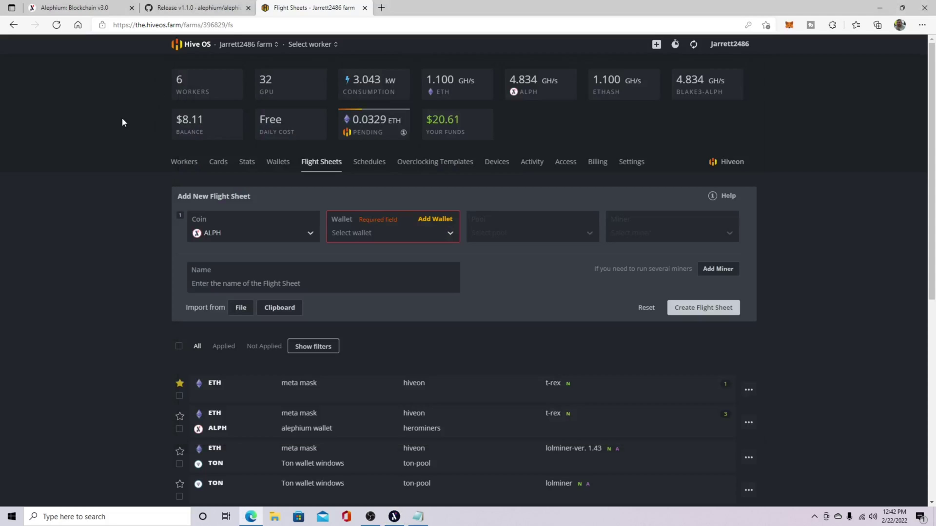
left_click(435, 219)
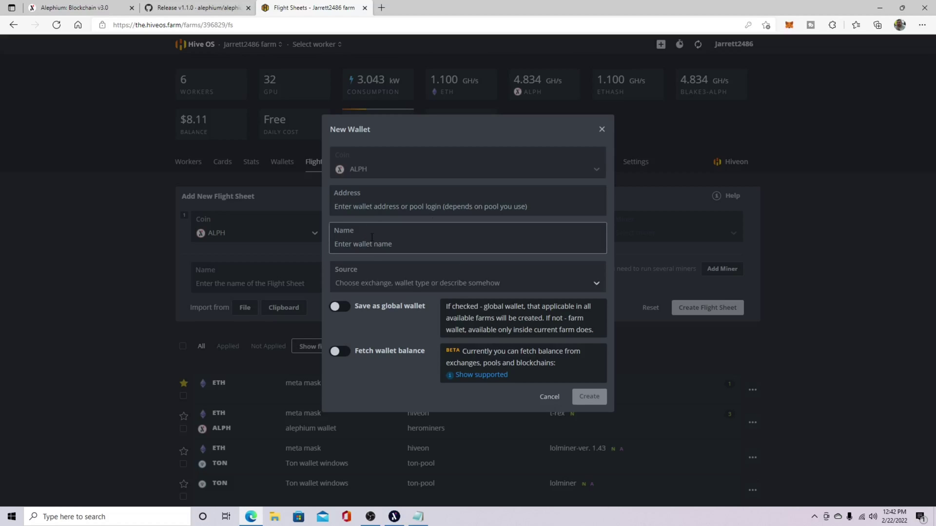
right_click(349, 244)
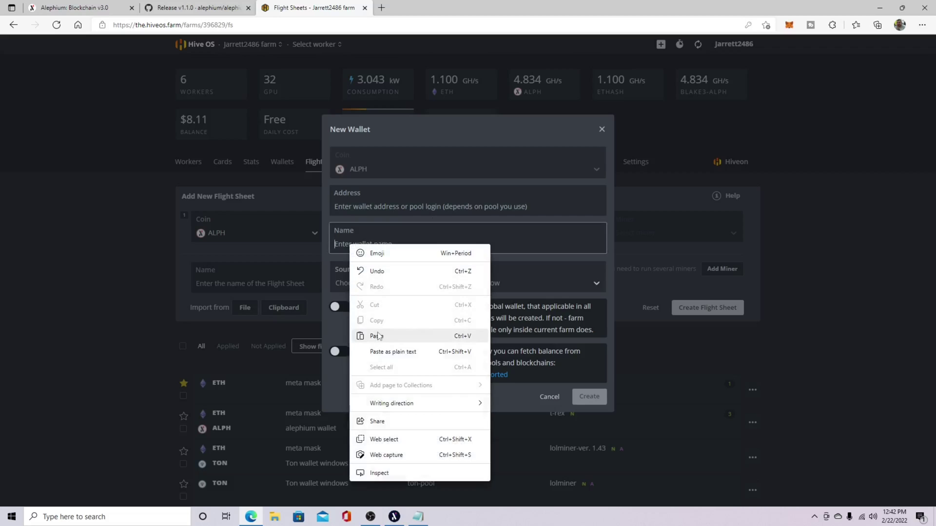
left_click(497, 230)
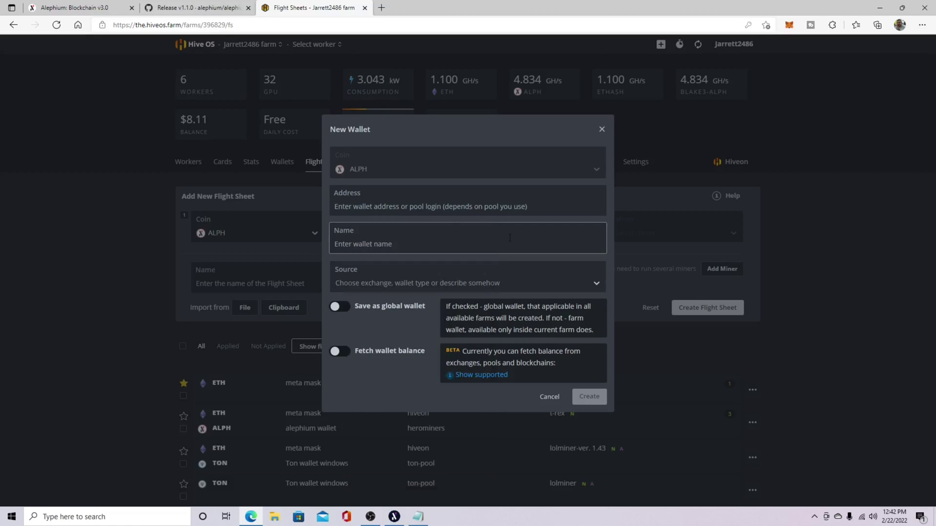
left_click(387, 195)
right_click(376, 211)
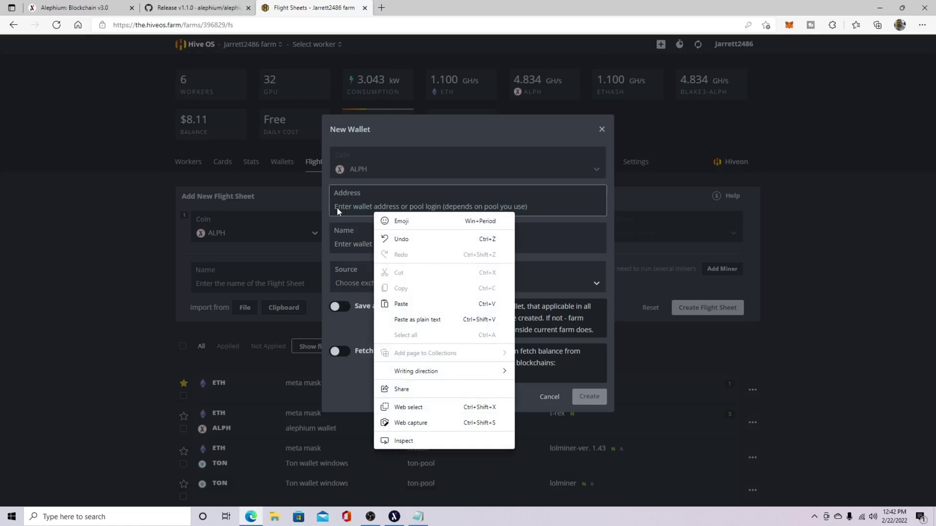
left_click(406, 304)
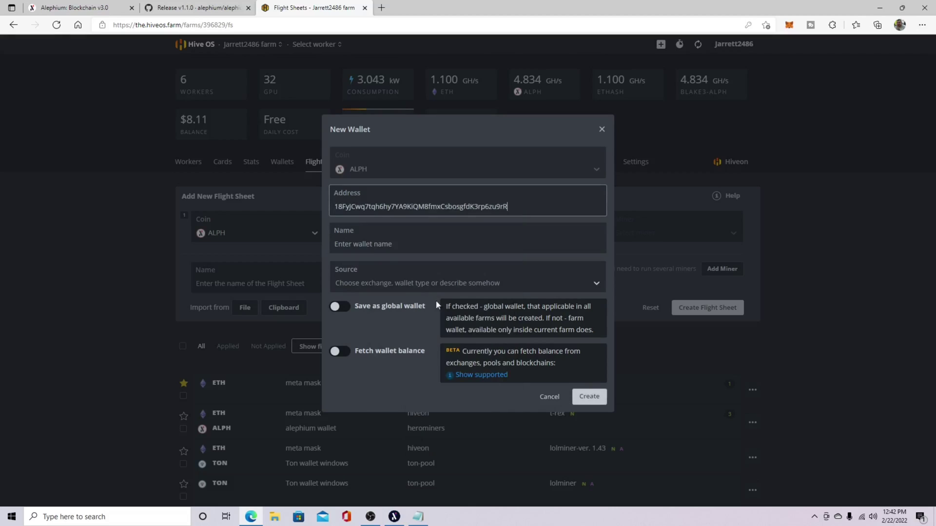
left_click(374, 247)
type("alephium wallet")
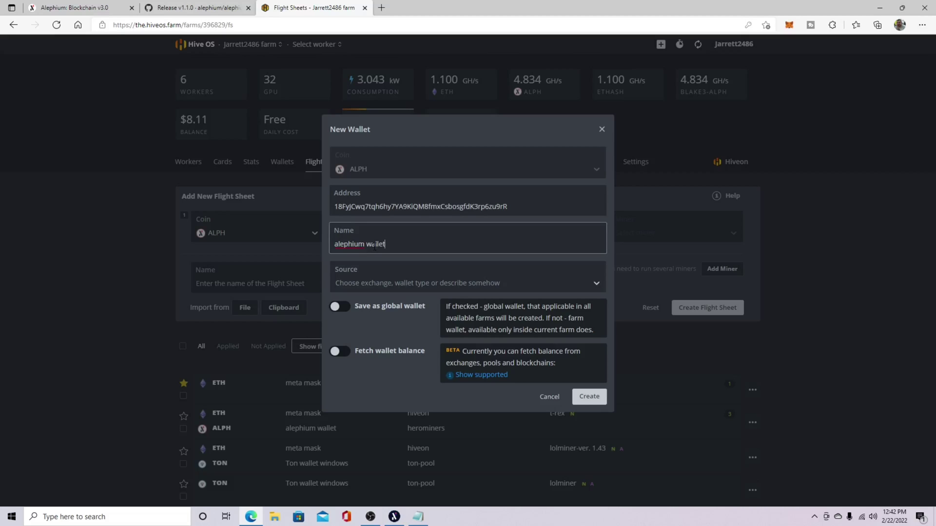
key("Return")
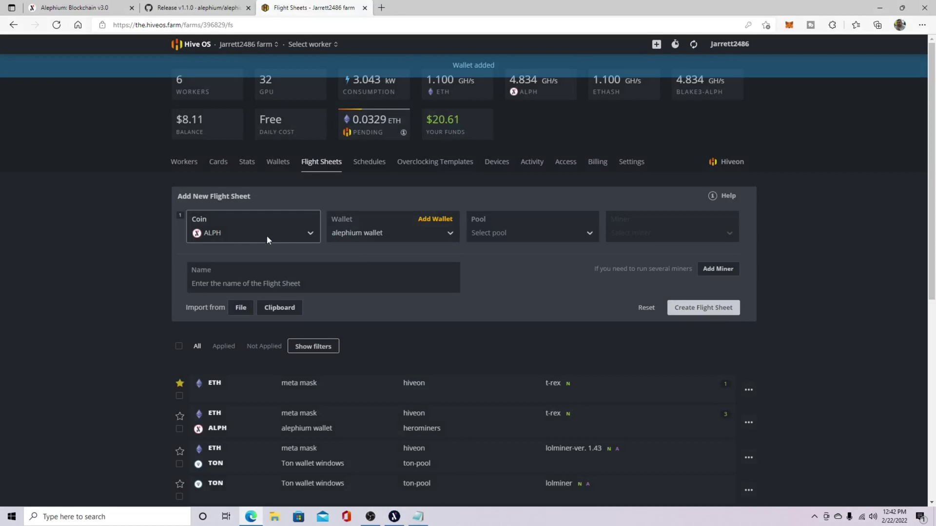
- Choose the herominers pool with the USA (West) server for the flight sheet
left_click(516, 234)
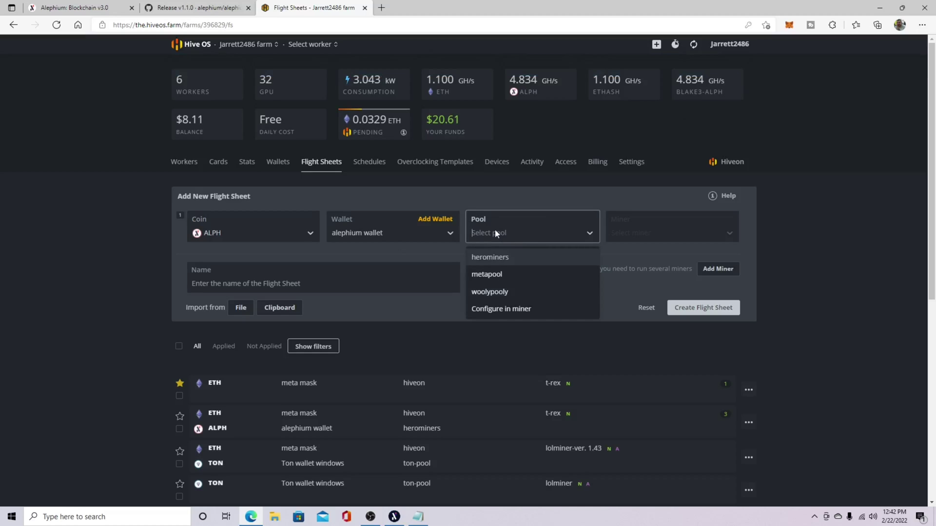
left_click(506, 263)
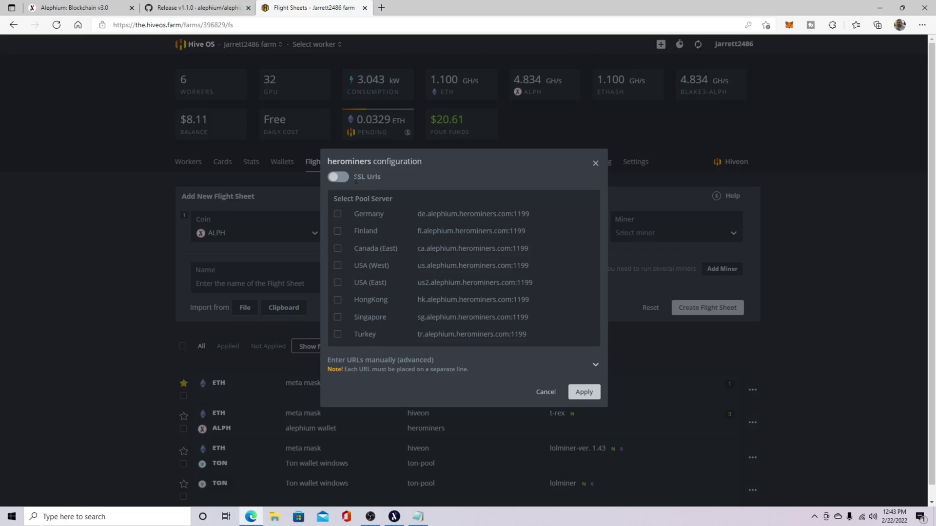
left_click(338, 266)
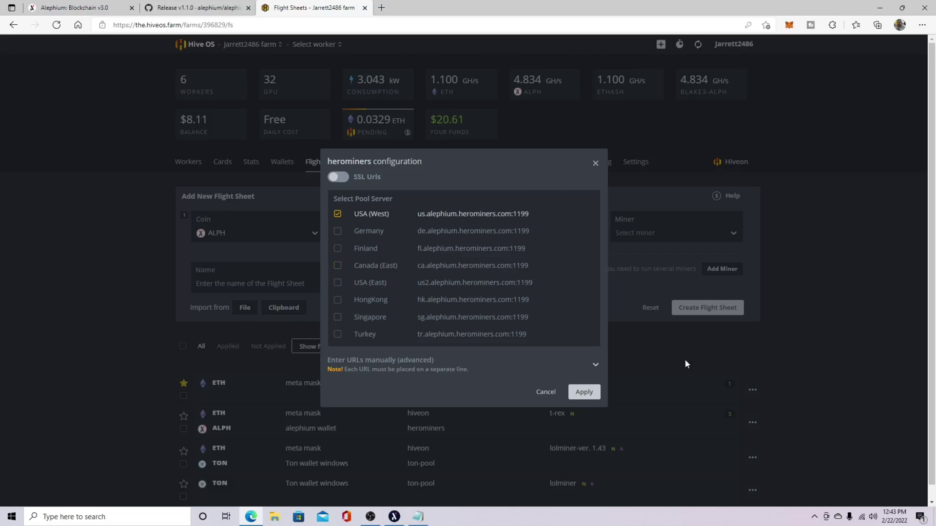
left_click(585, 391)
left_click(646, 232)
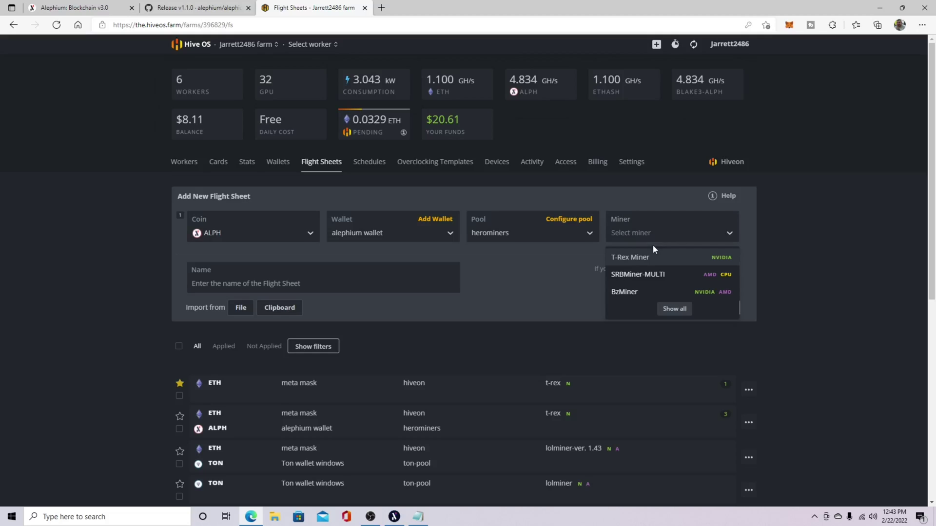
- Pick T-Rex Miner for the flight sheet, then return to the workers overview
left_click(651, 246)
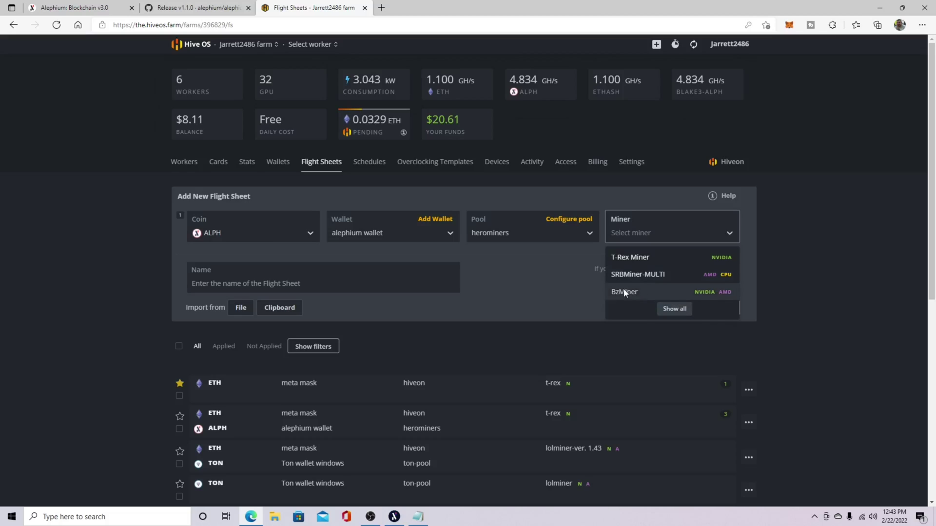
left_click(632, 258)
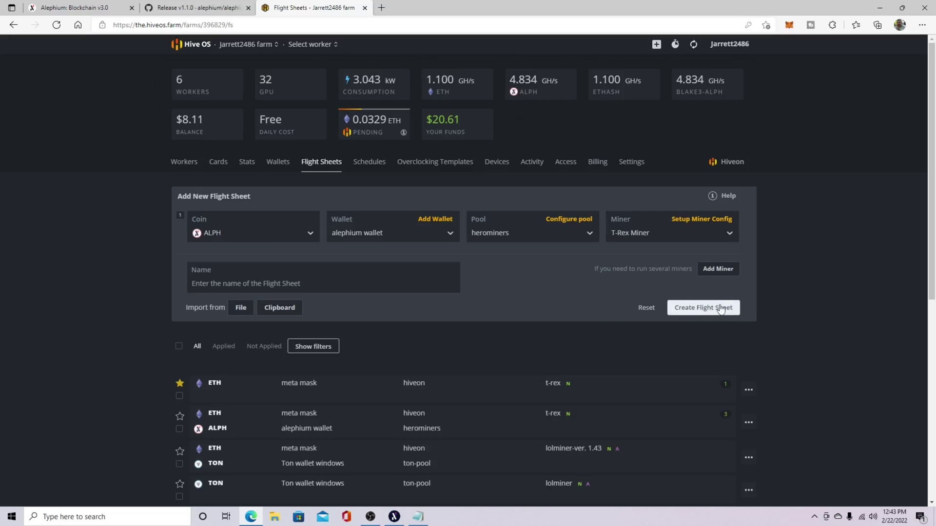
left_click(184, 161)
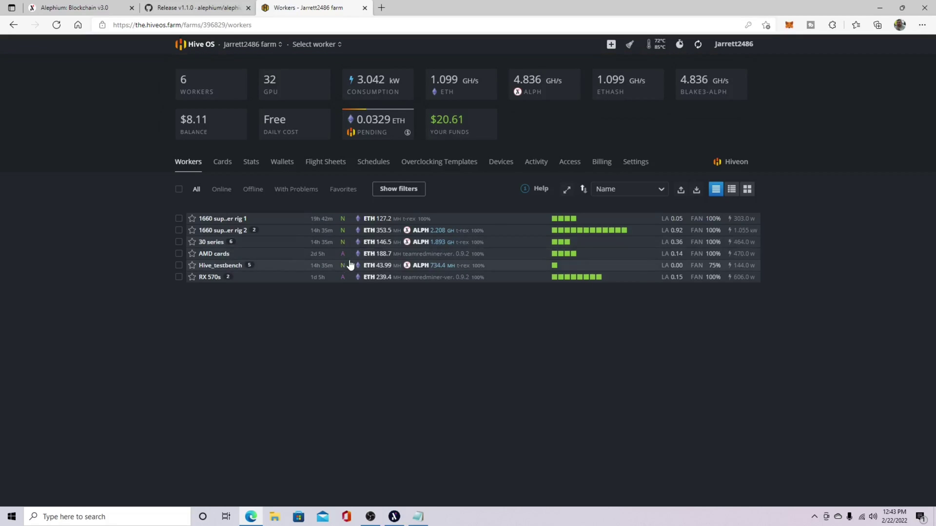
- Show the Hive_testbench rig's overview with its ETH and ALPH hashrates
left_click(349, 267)
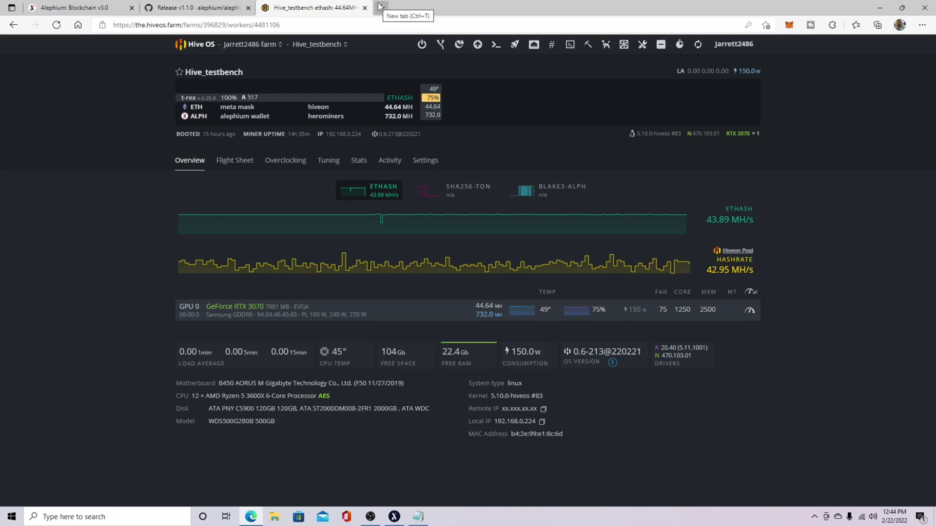
- Go to the HeroMiners site in a new tab and bring up its Alephium pool page
left_click(380, 6)
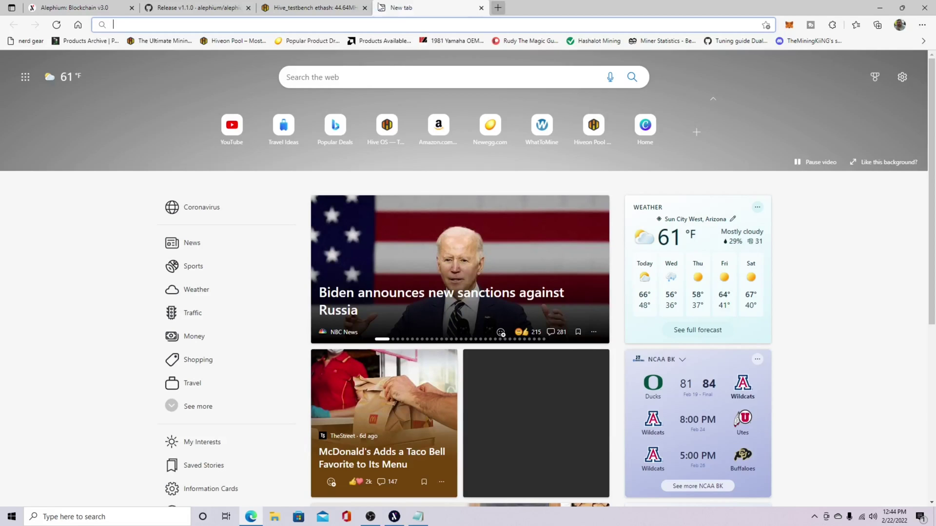
type("h")
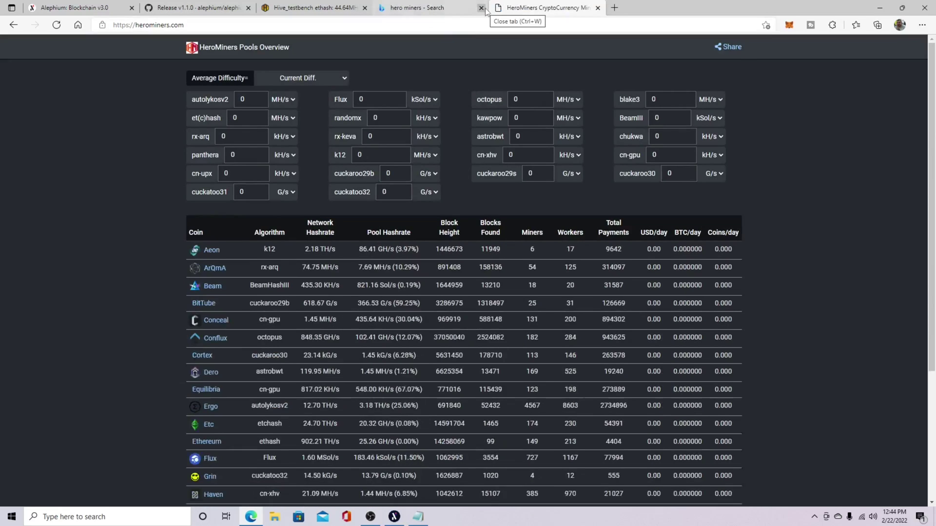
left_click(481, 8)
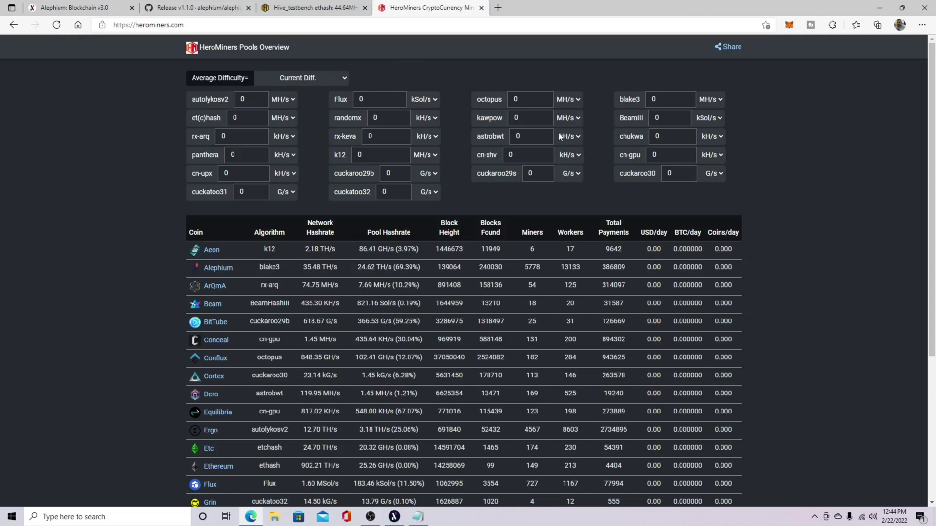
scroll(133, 192, "down", 2)
scroll(127, 182, "up", 2)
scroll(399, 221, "down", 2)
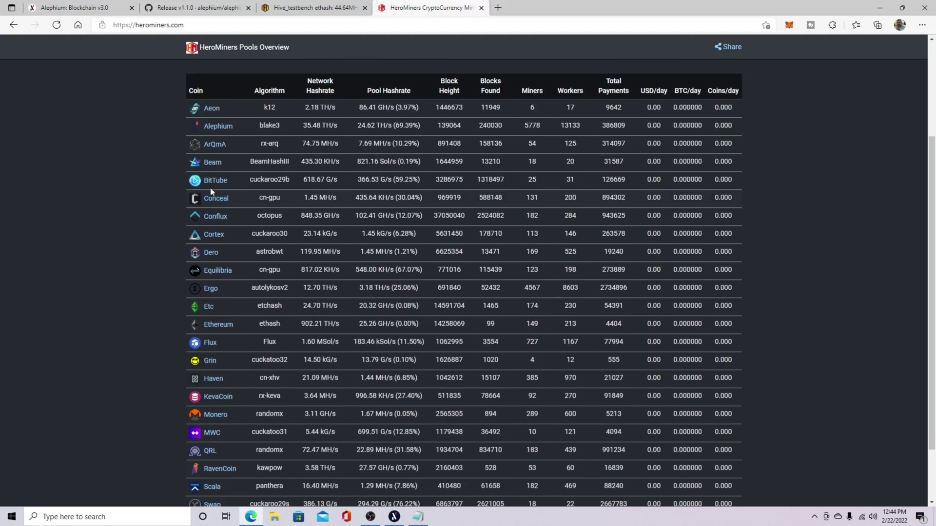
left_click(217, 127)
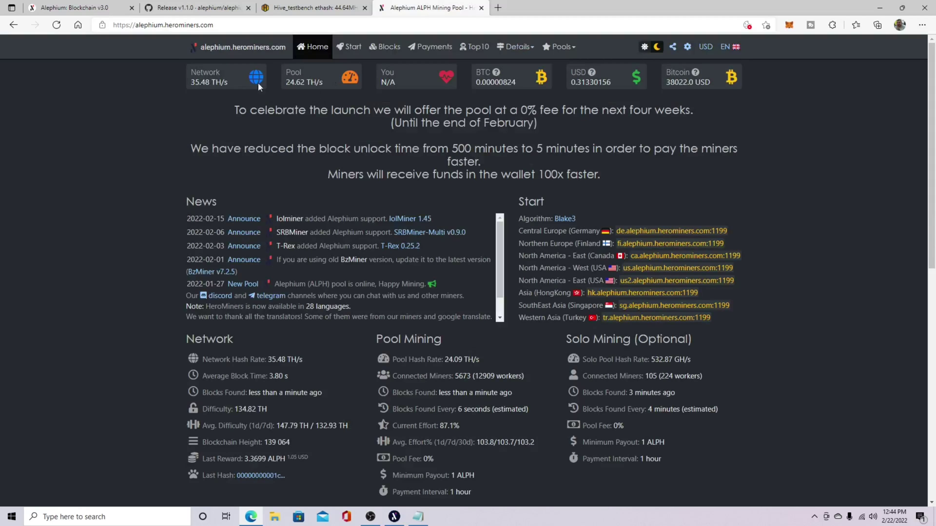
scroll(424, 183, "down", 3)
scroll(423, 183, "down", 4)
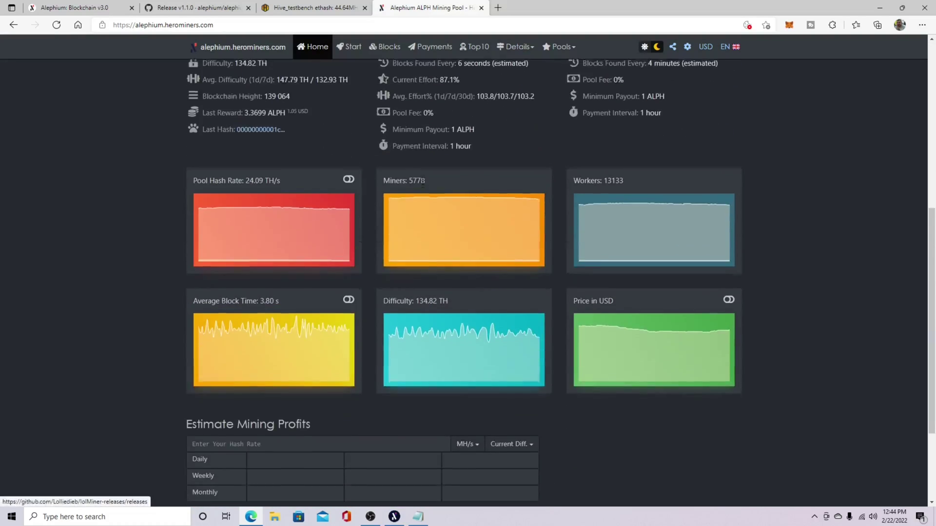
- Select the wallet address field for the HeroMiners Alephium stats lookup
left_click(255, 435)
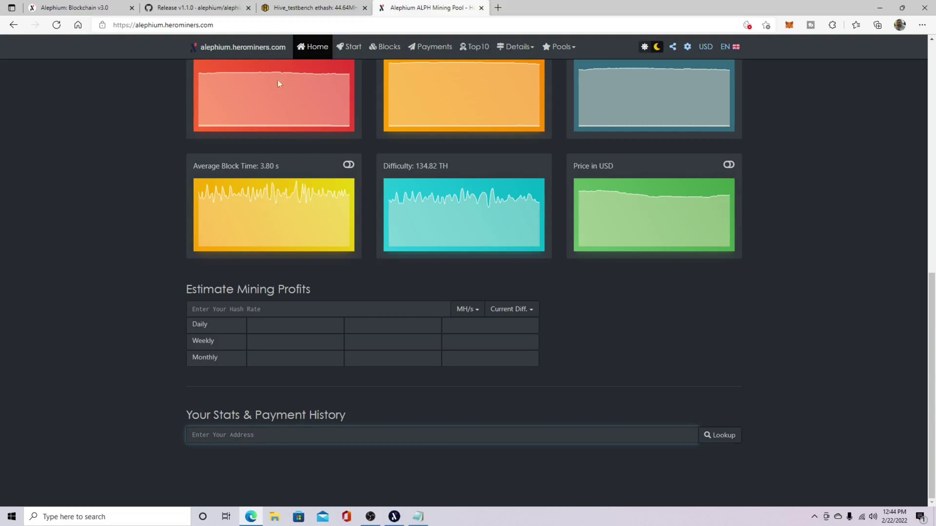
left_click(311, 7)
left_click(428, 7)
- Paste the Alephium wallet address and look up its HeroMiners mining stats
right_click(330, 434)
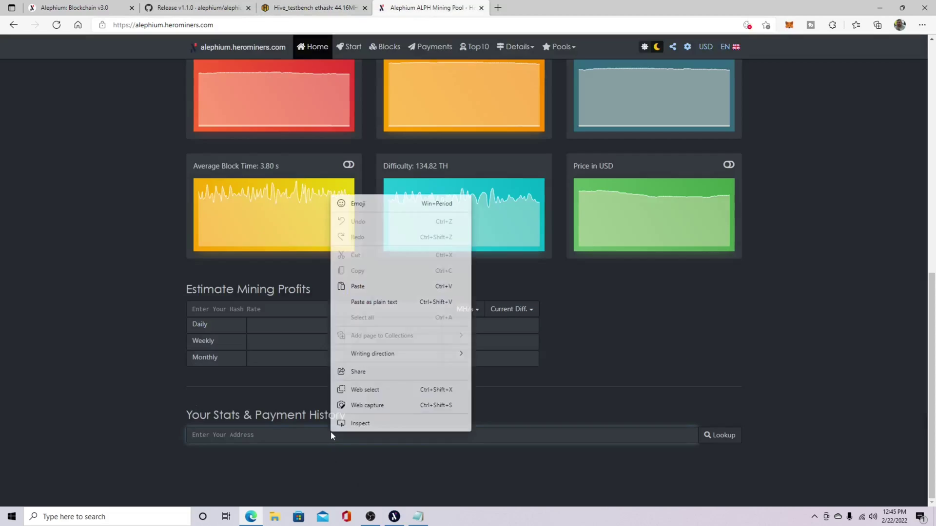
left_click(365, 286)
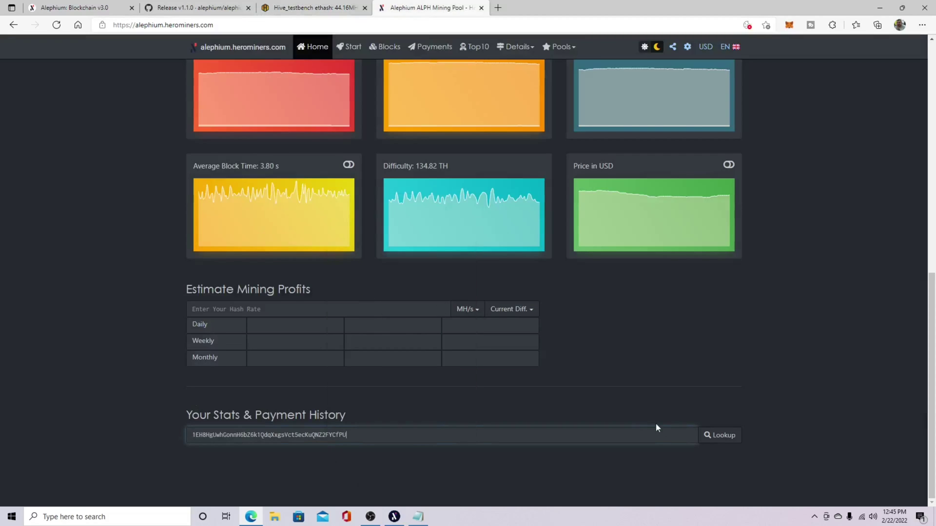
left_click(716, 435)
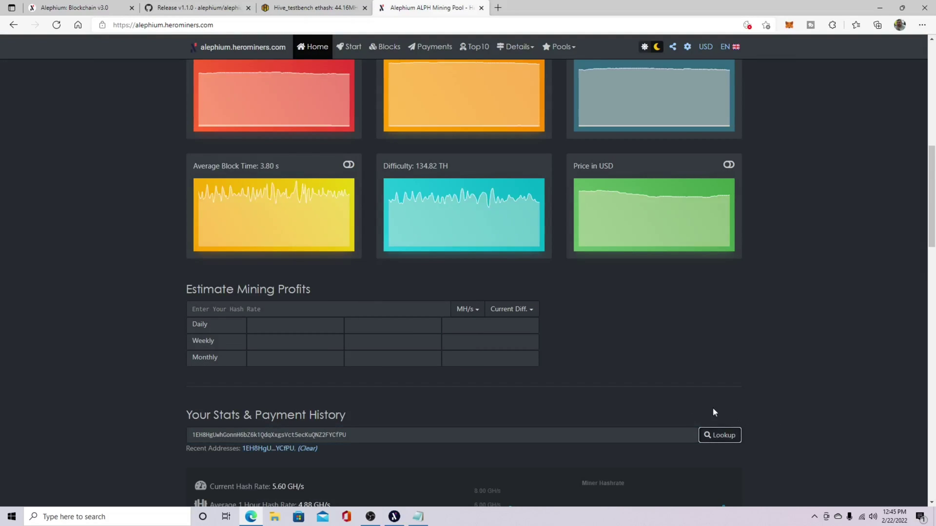
scroll(713, 413, "down", 4)
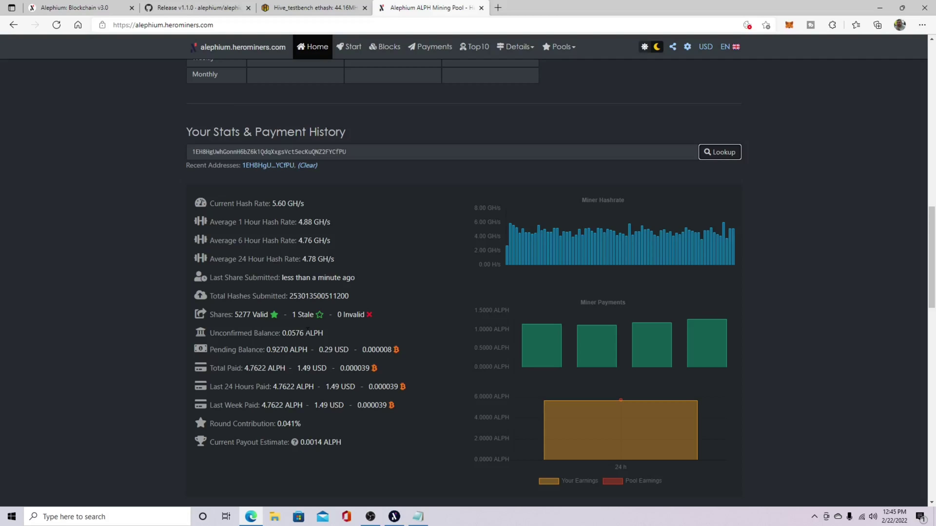
scroll(467, 292, "down", 1)
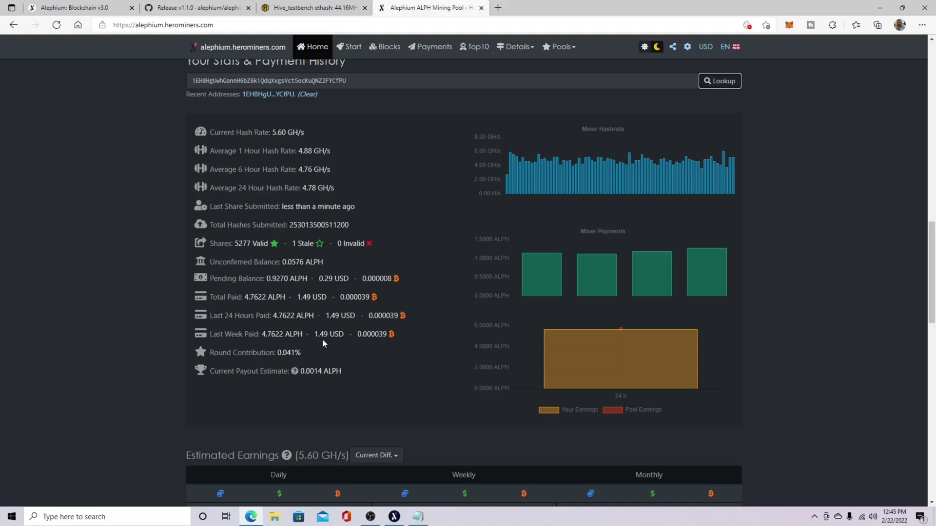
scroll(324, 339, "down", 3)
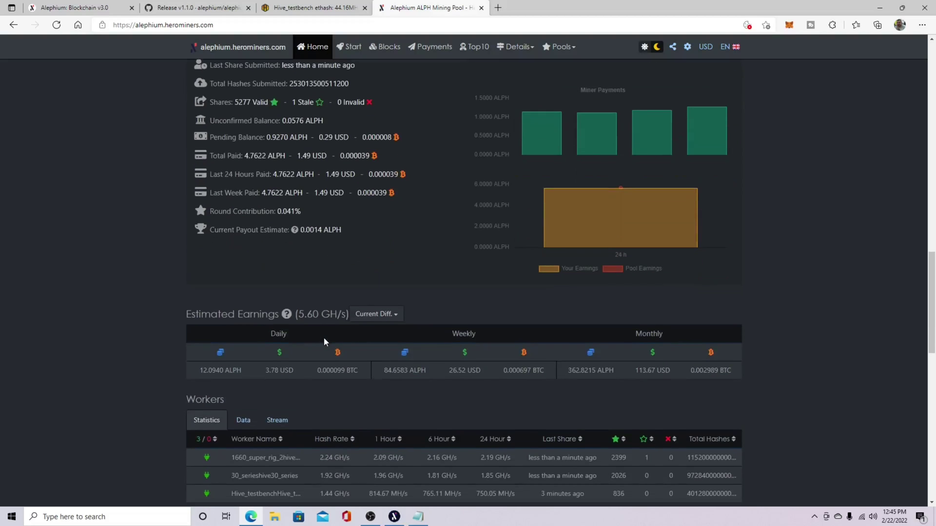
scroll(285, 323, "up", 1)
scroll(286, 324, "up", 3)
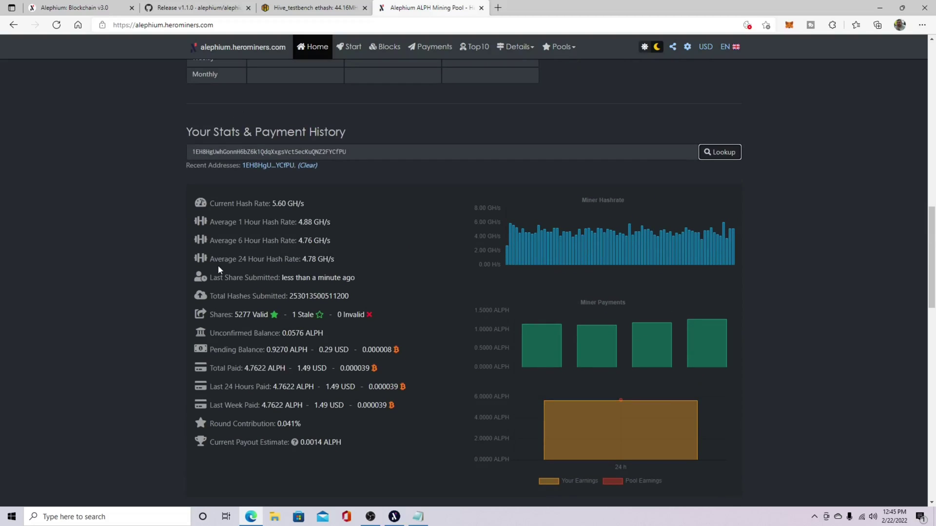
scroll(218, 267, "down", 1)
scroll(242, 268, "down", 1)
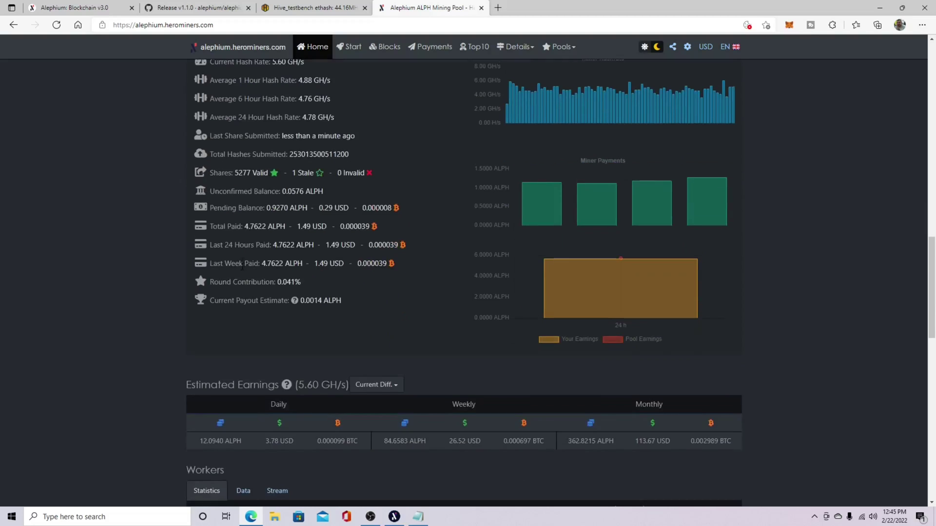
scroll(241, 271, "down", 2)
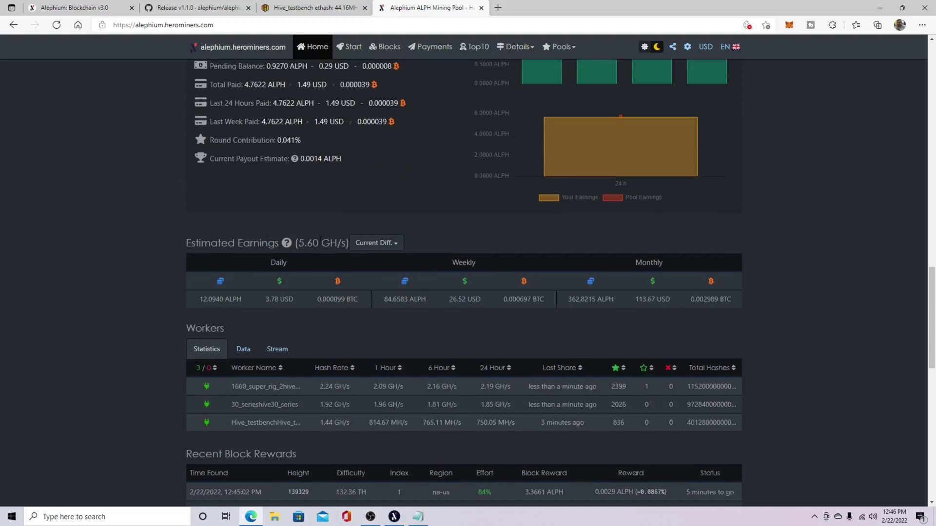
scroll(295, 258, "up", 5)
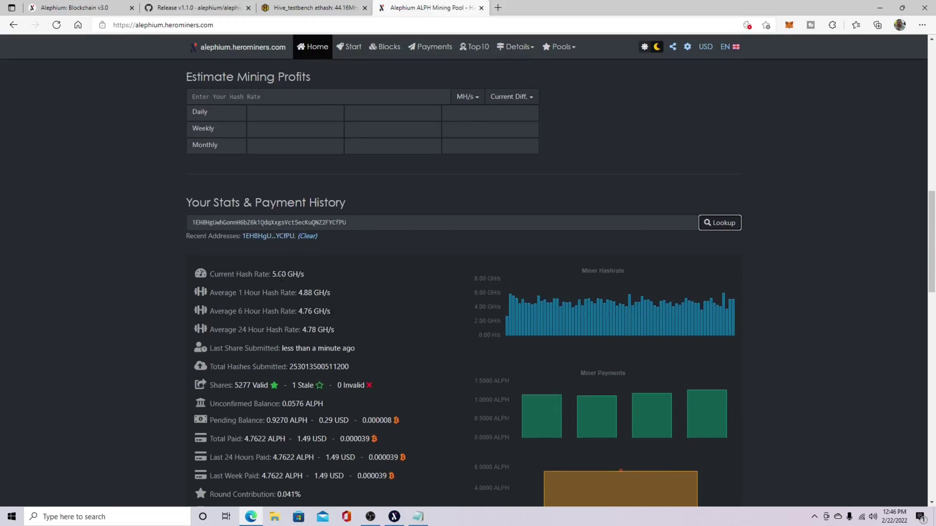
scroll(280, 313, "down", 1)
scroll(288, 310, "down", 2)
scroll(300, 309, "down", 1)
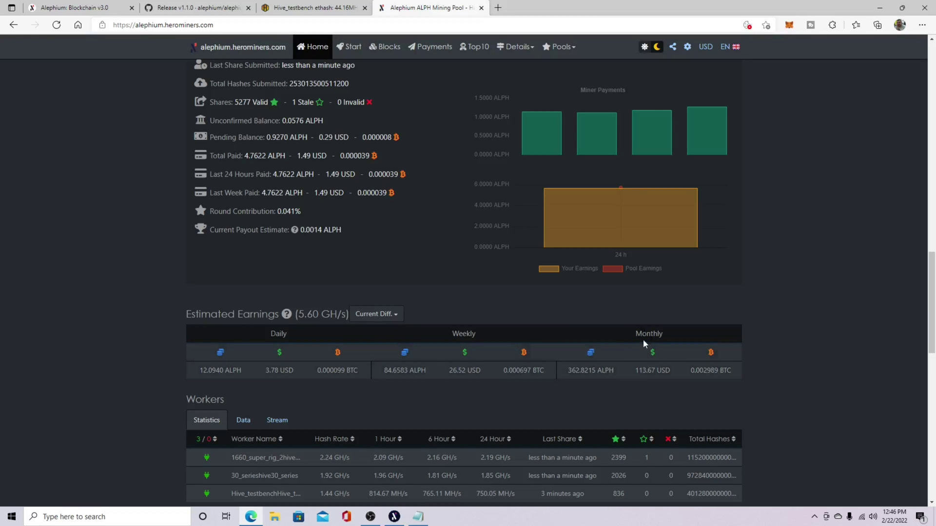
scroll(643, 340, "down", 1)
scroll(596, 340, "down", 1)
scroll(485, 328, "up", 4)
scroll(205, 293, "up", 2)
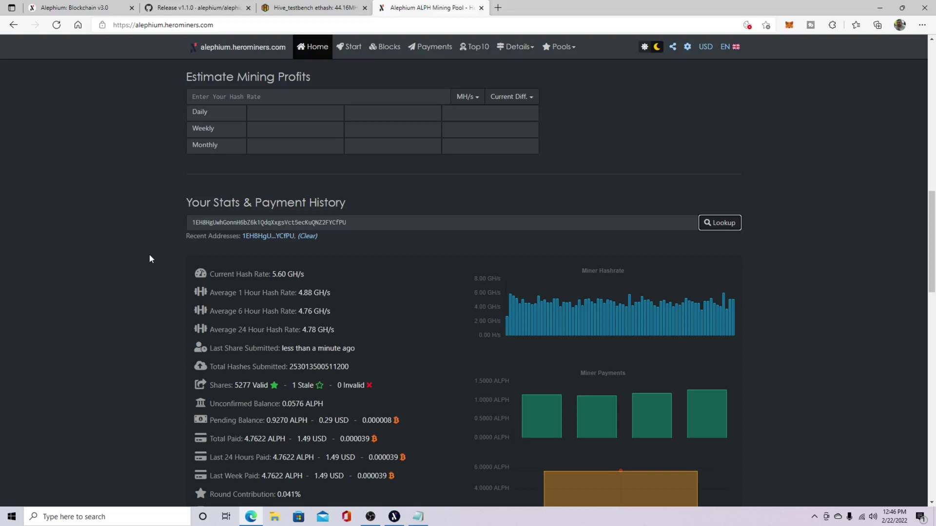
scroll(149, 258, "down", 1)
scroll(150, 258, "down", 3)
scroll(149, 259, "down", 1)
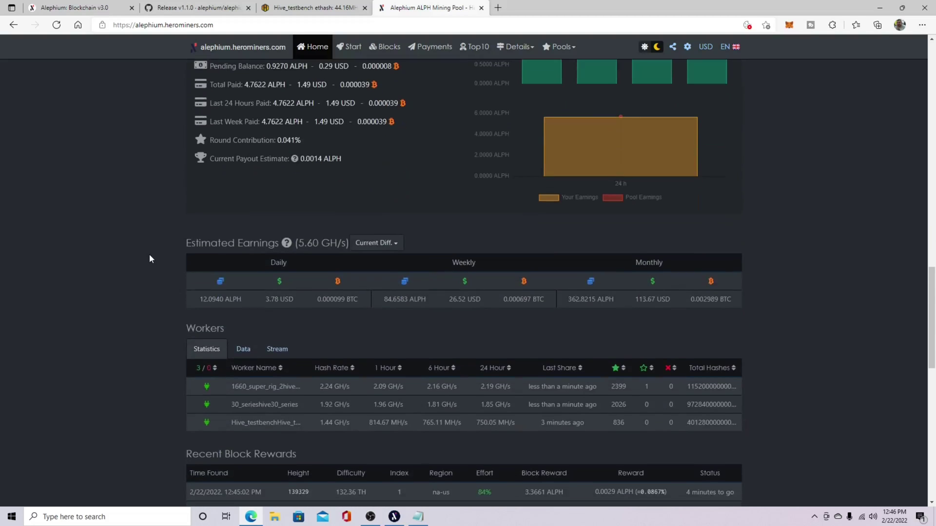
scroll(149, 258, "up", 2)
scroll(149, 258, "up", 3)
scroll(150, 258, "up", 3)
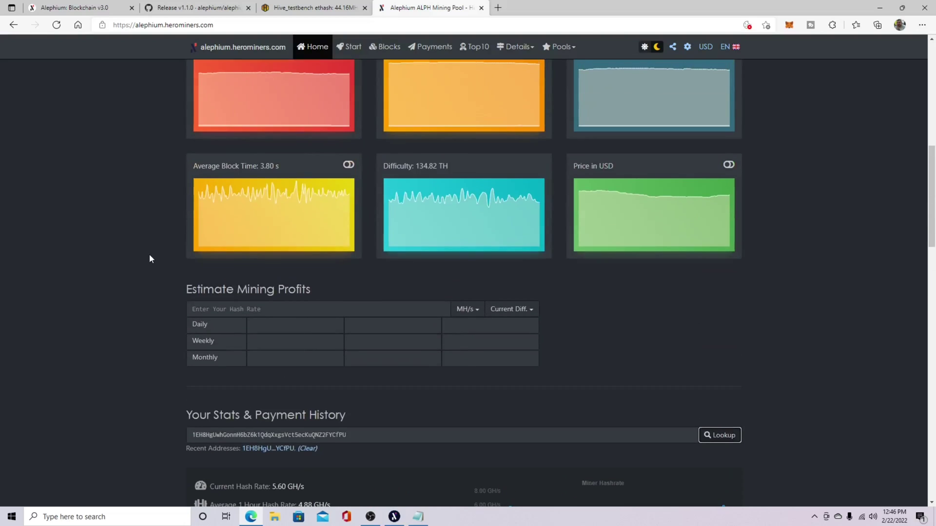
scroll(150, 258, "up", 1)
scroll(149, 257, "up", 1)
scroll(149, 258, "up", 2)
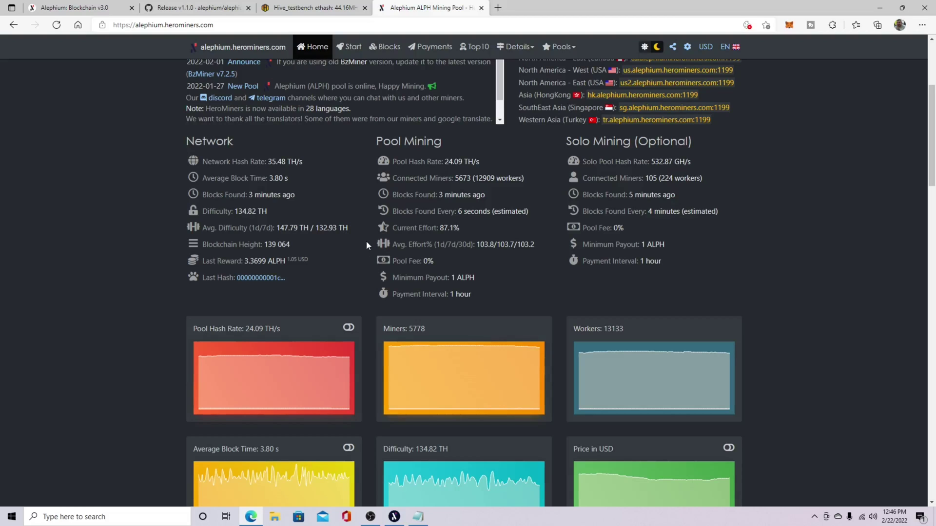
scroll(370, 242, "down", 1)
scroll(370, 242, "down", 3)
scroll(380, 252, "up", 5)
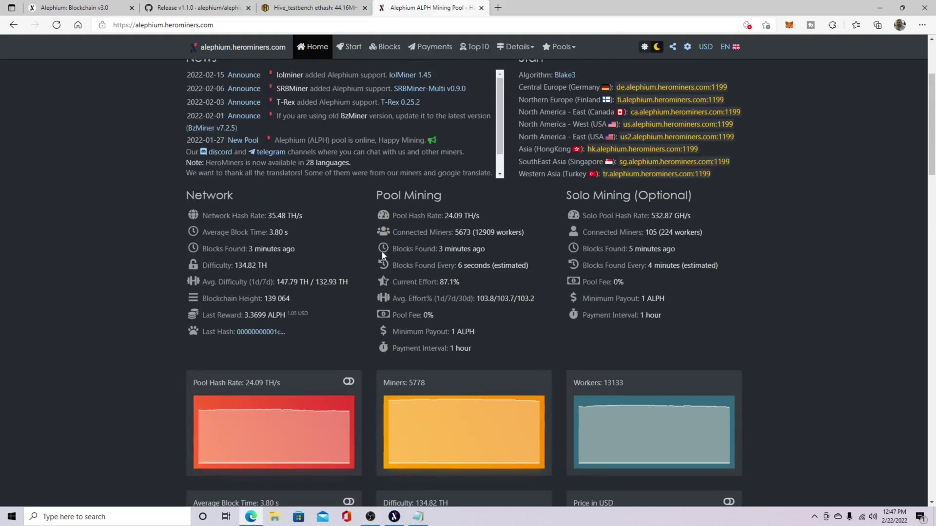
scroll(381, 254, "up", 1)
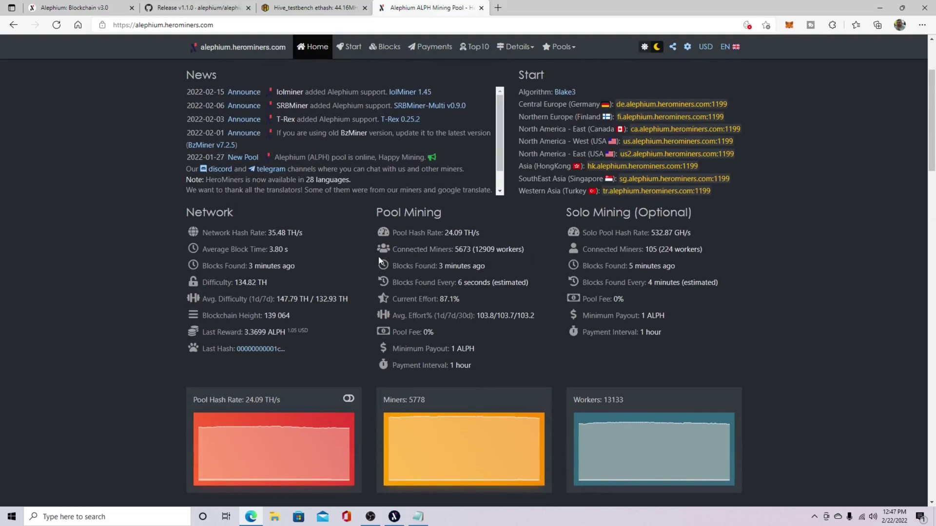